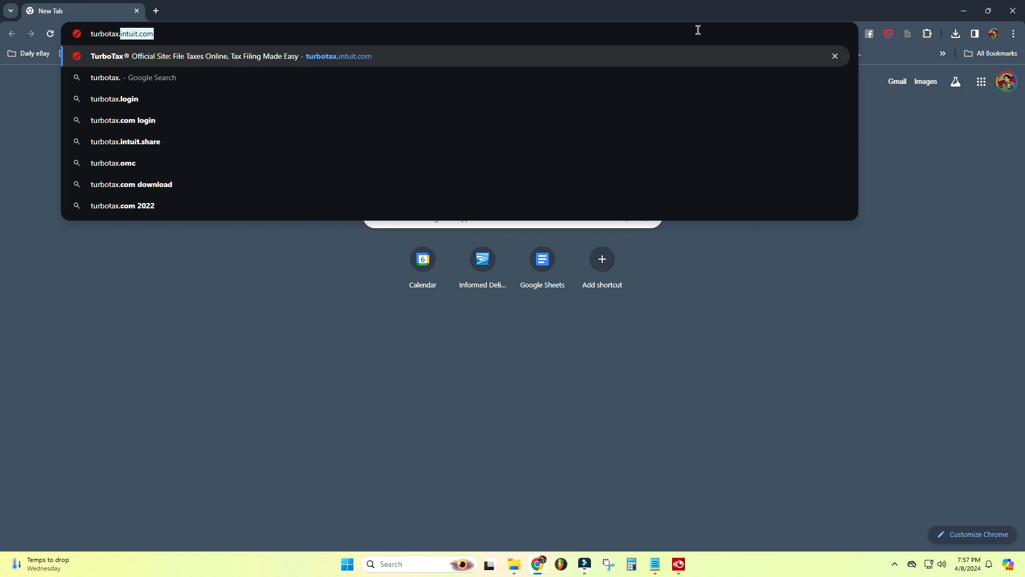
Step: Open the TurboTax website, sign in, and dismiss the welcome screen
key(Return)
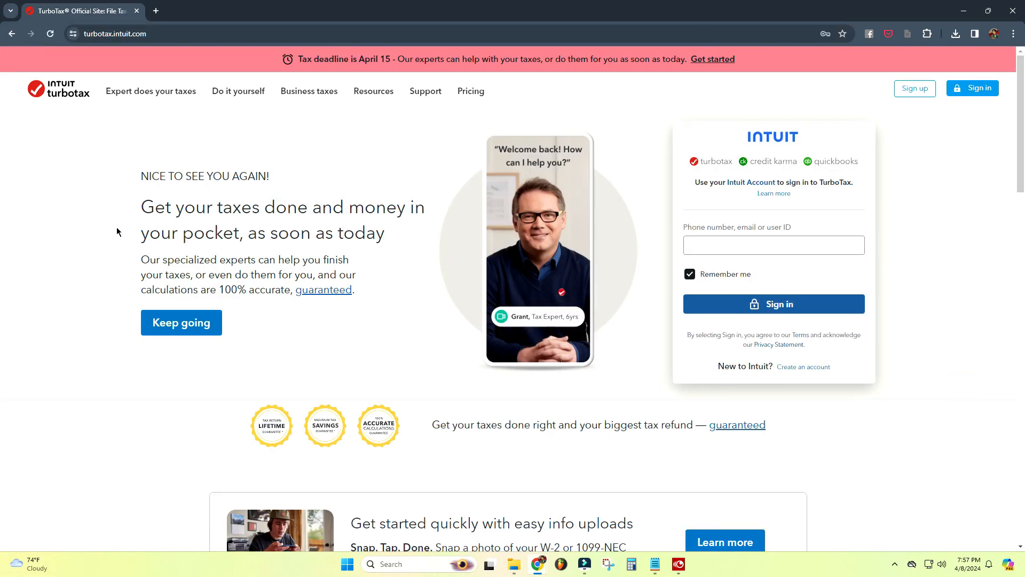
click(926, 95)
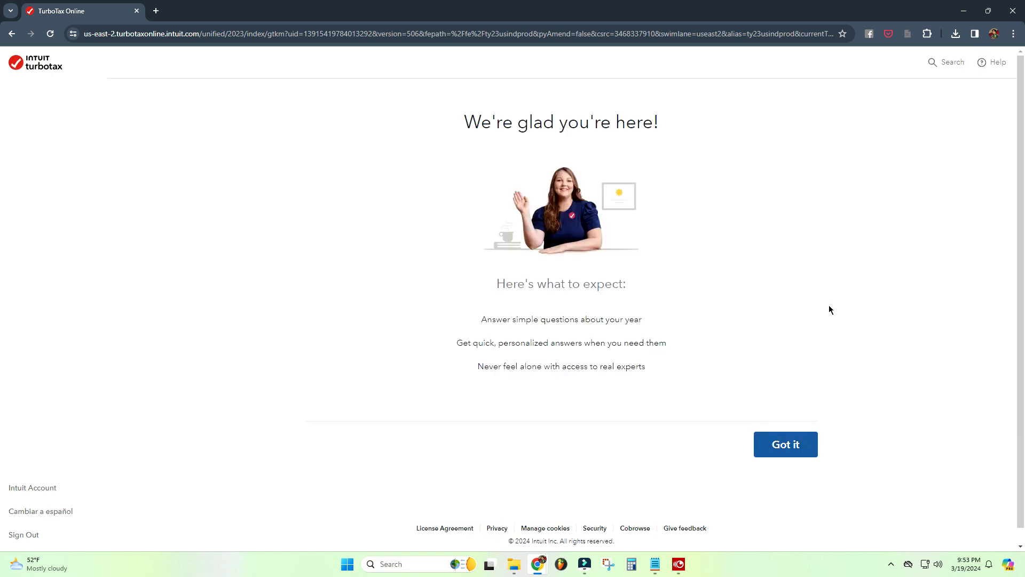
click(789, 451)
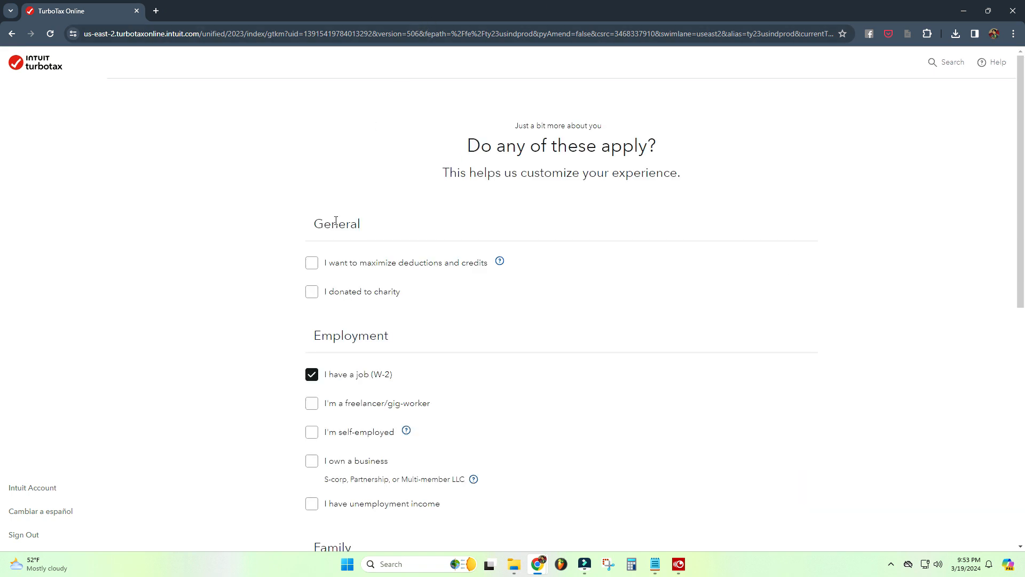
Step: Mark that you want to maximize deductions and credits and have children/dependents, then continue
click(314, 266)
scroll(259, 268, down, 1)
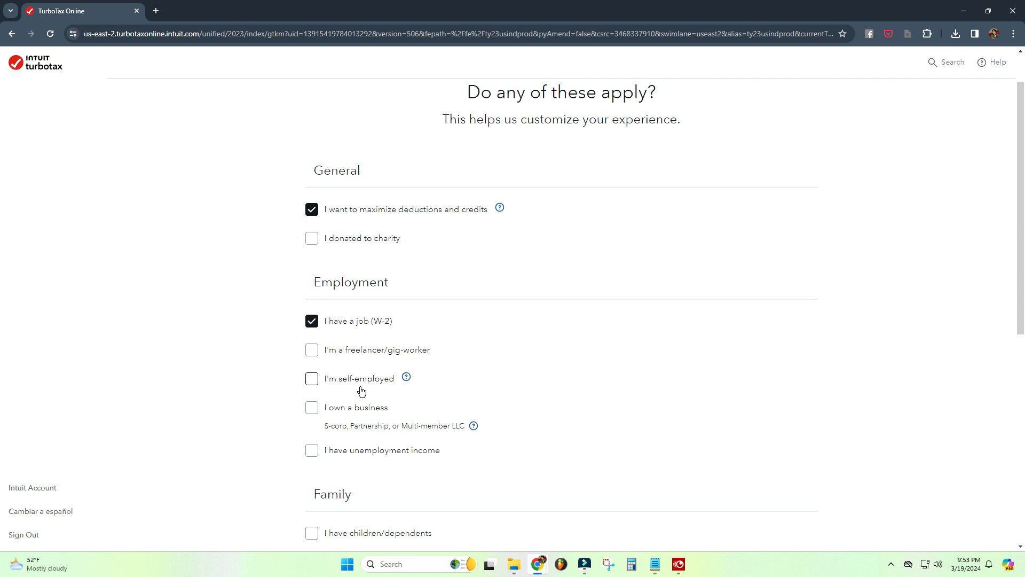
scroll(380, 438, down, 1)
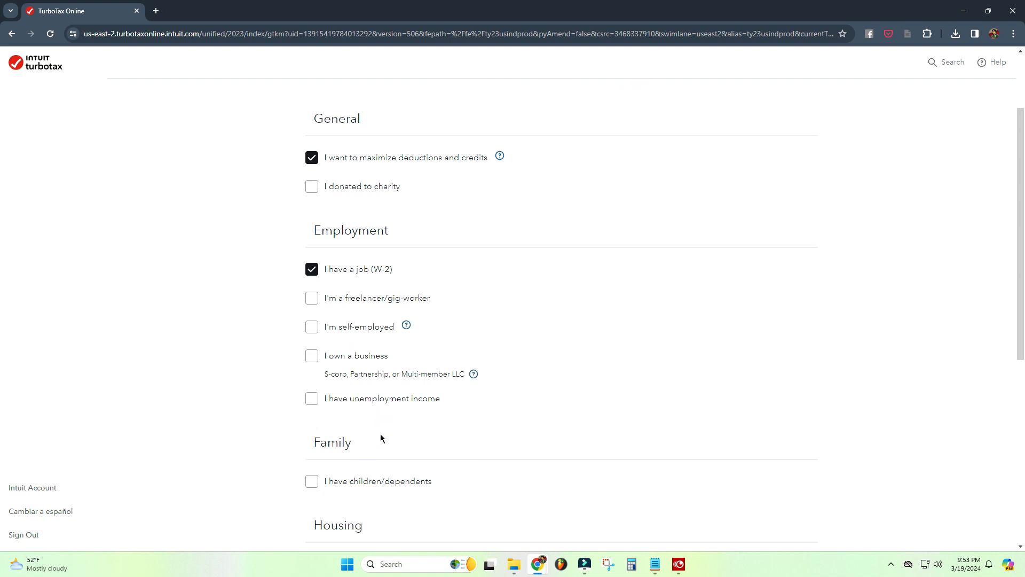
scroll(386, 396, down, 1)
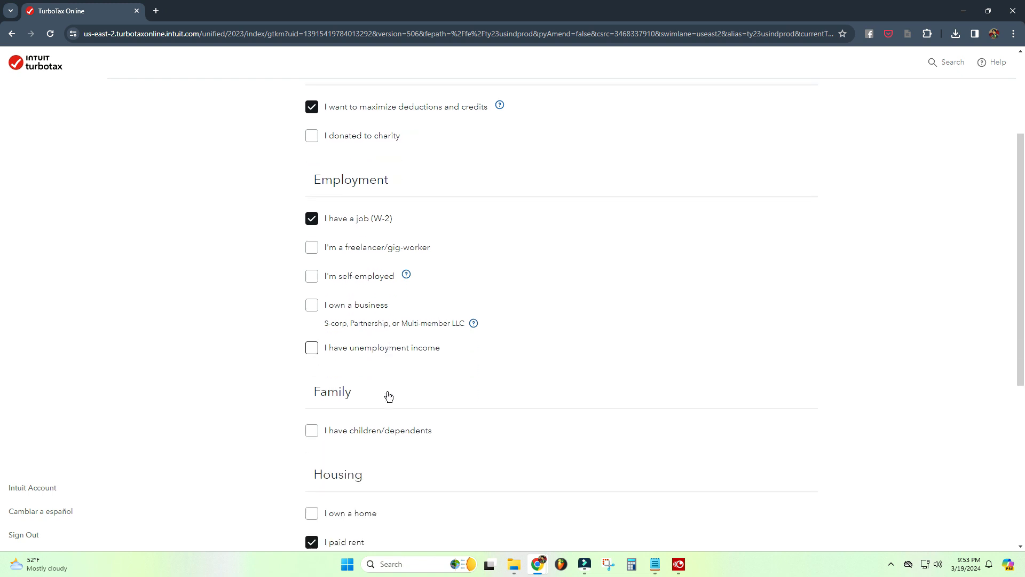
click(314, 426)
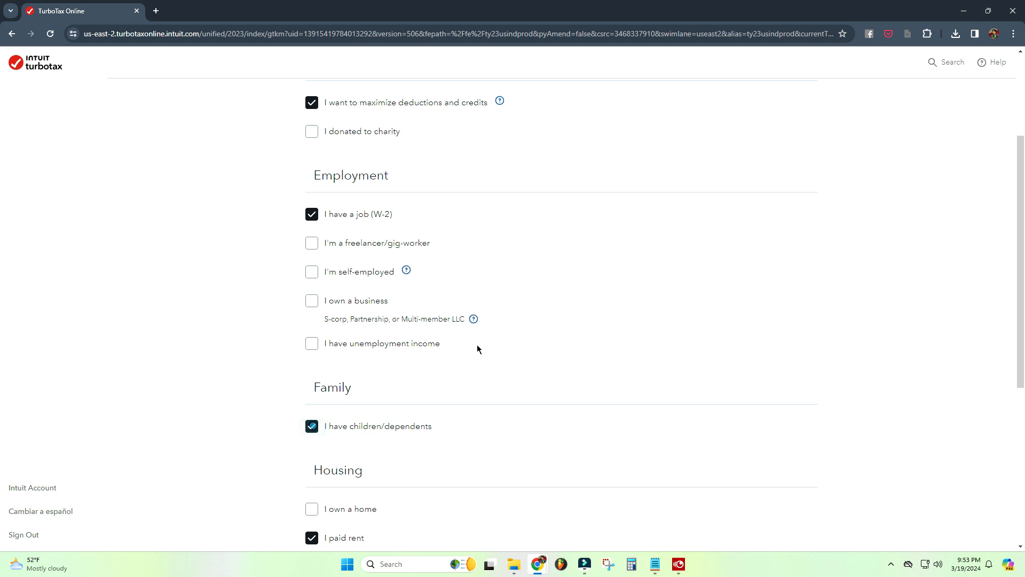
scroll(604, 276, down, 1)
scroll(604, 276, down, 3)
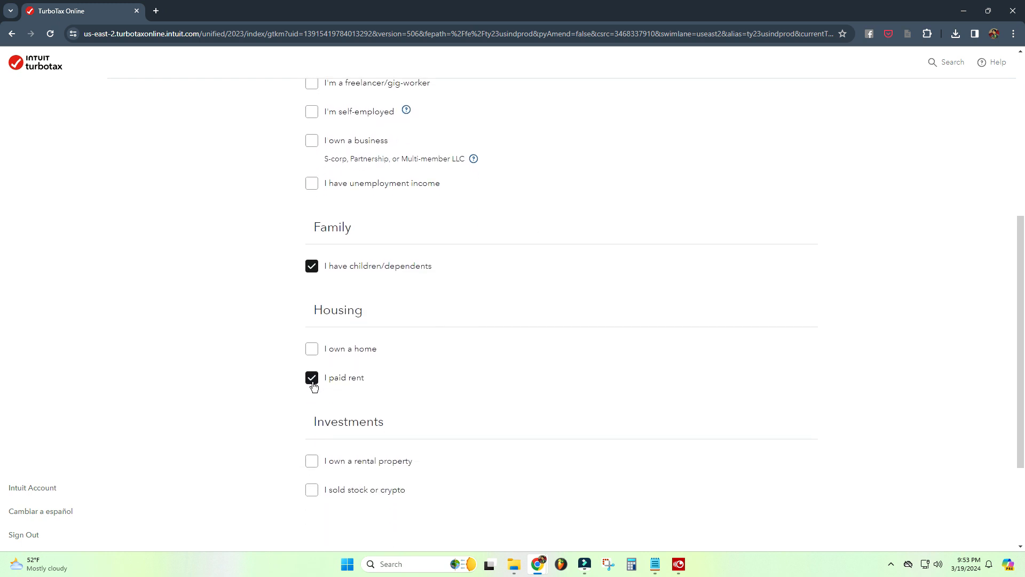
scroll(315, 384, down, 3)
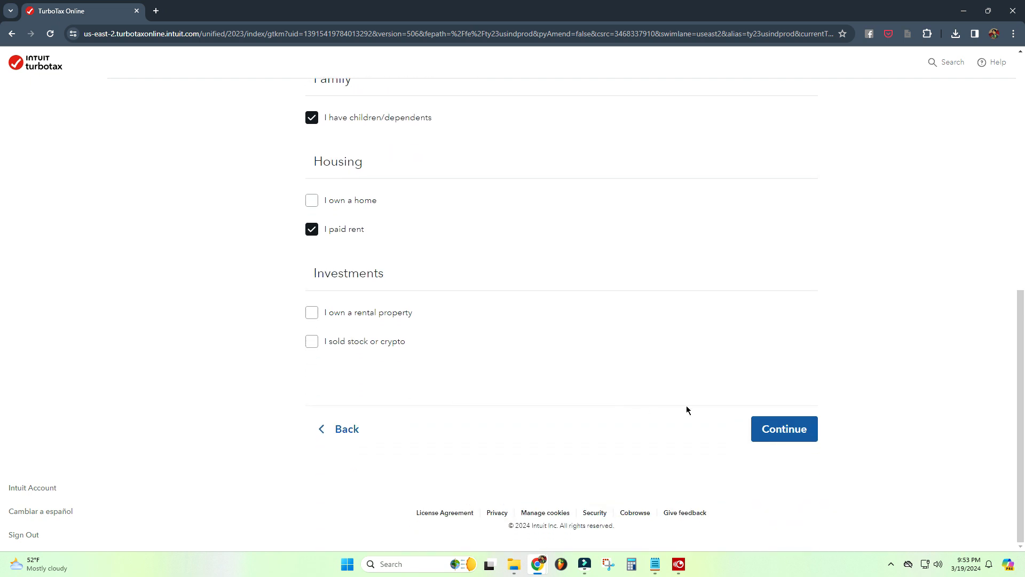
click(788, 436)
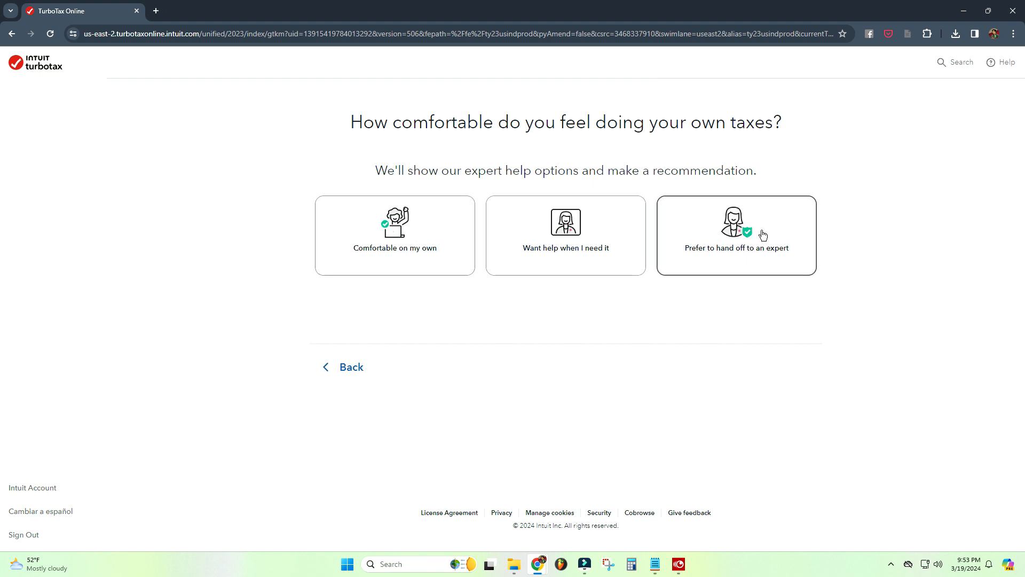
Step: Choose Comfortable on my own and start the recommended Do It Yourself option for free
click(384, 245)
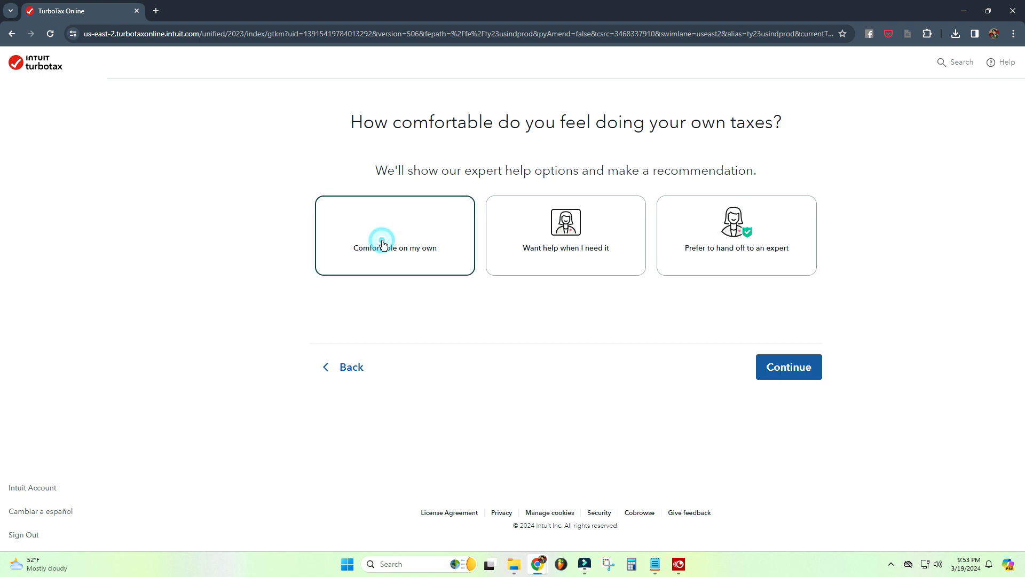
click(796, 372)
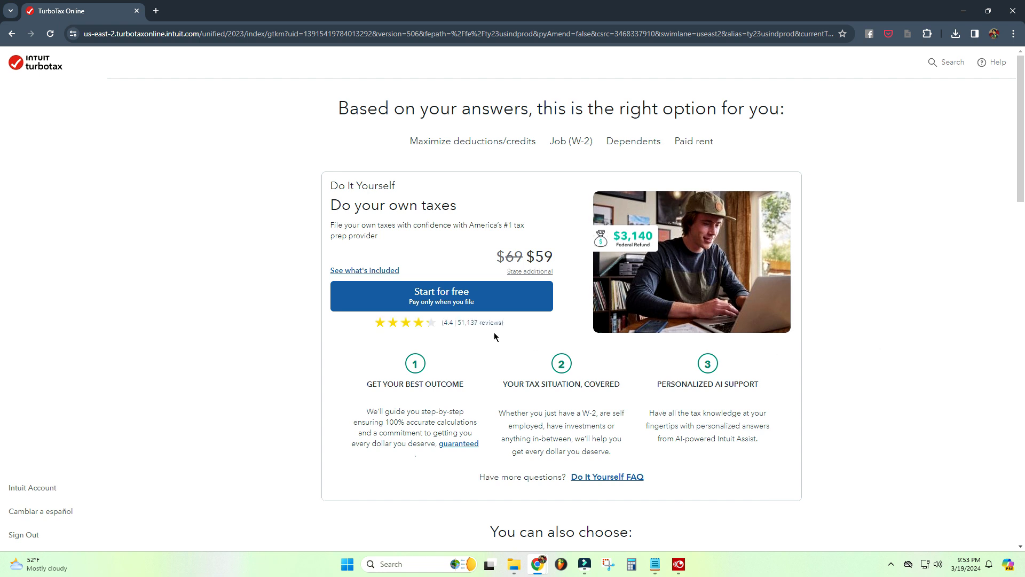
click(443, 303)
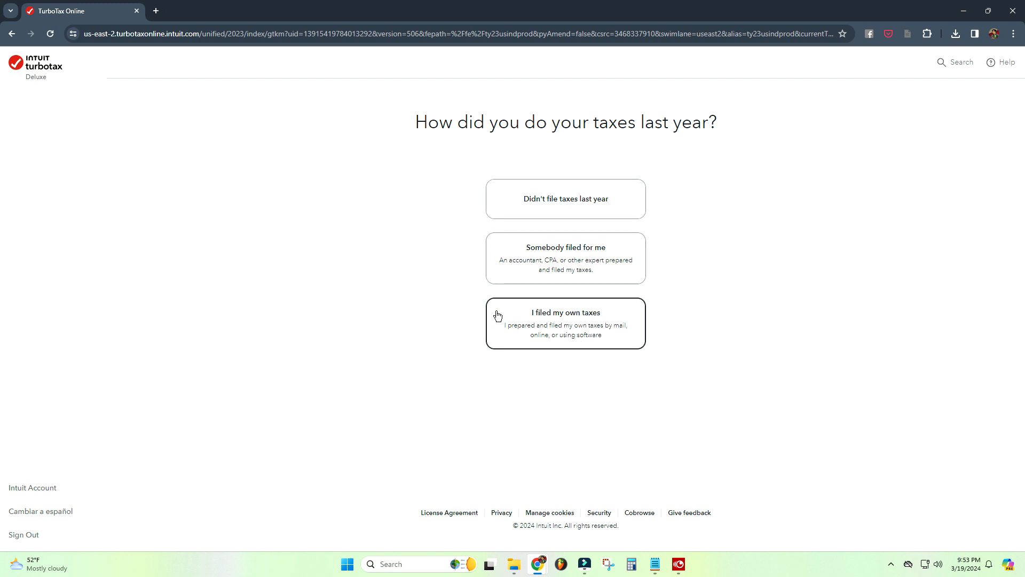
Step: Answer that you didn't file taxes last year and continue past the time estimate
click(565, 202)
click(790, 446)
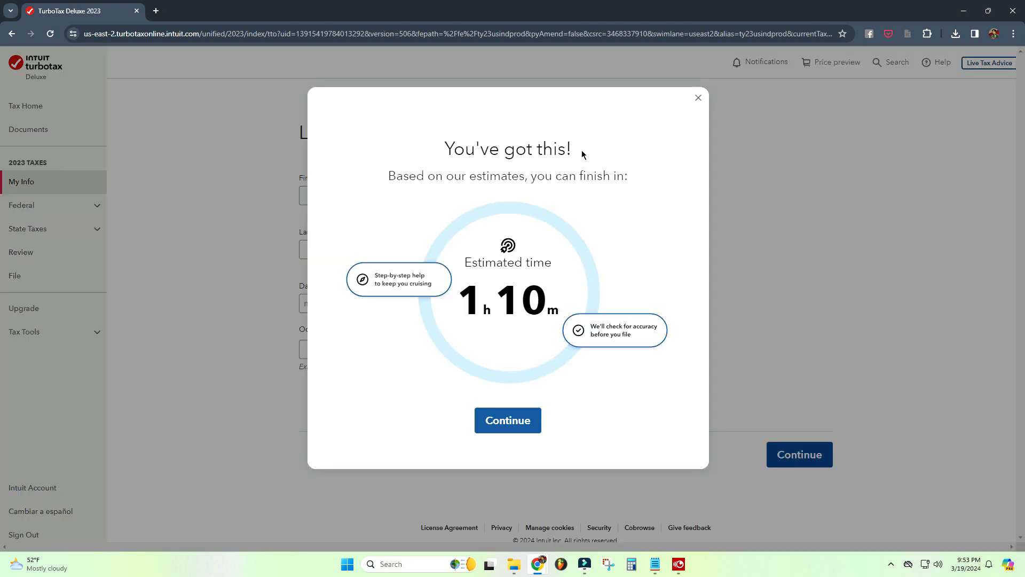
click(517, 427)
Step: Enter the taxpayer's first name, last name and date of birth, set occupation to Teacher, and continue
click(419, 217)
text(Juan)
key(Tab)
text(Dela C)
key(Tab)
key(Tab)
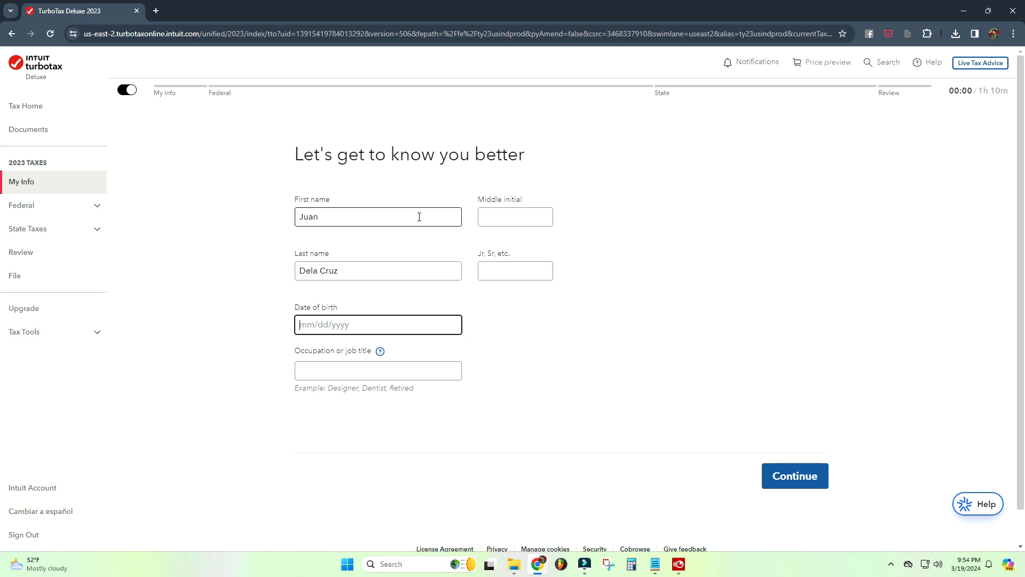
text(01/01/1988)
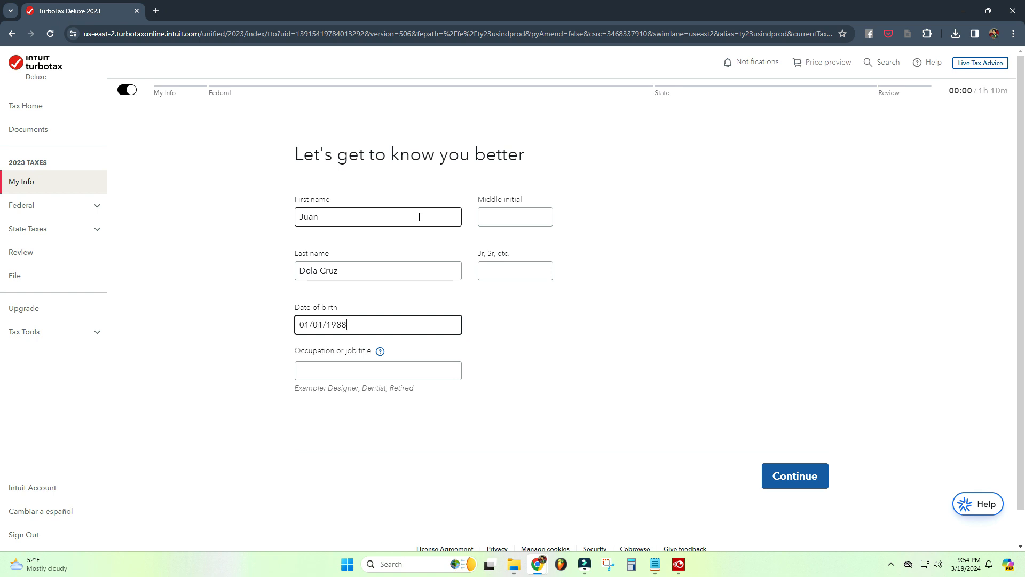
click(439, 376)
text(Teacher)
key(Return)
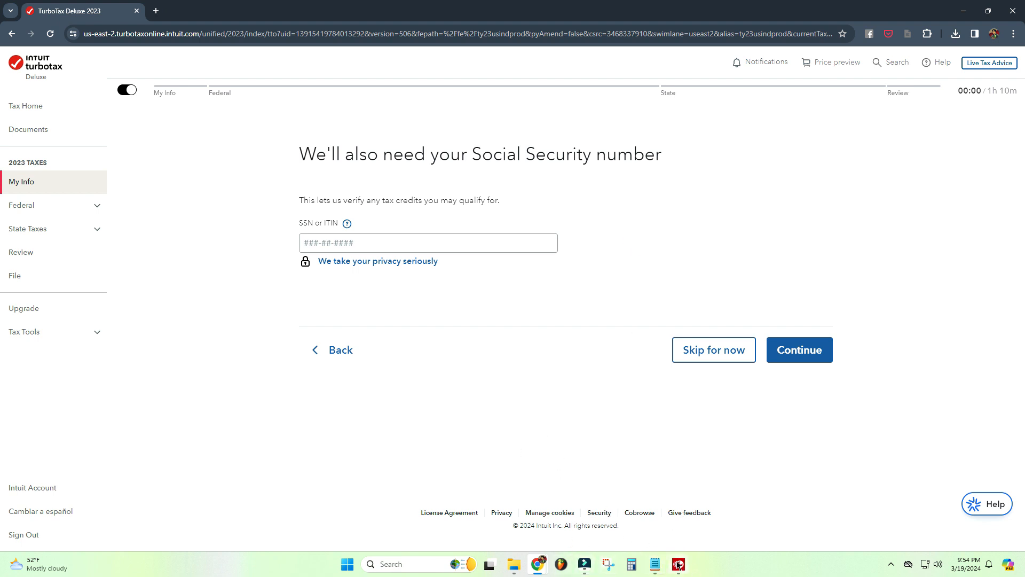
mouse_move(516, 570)
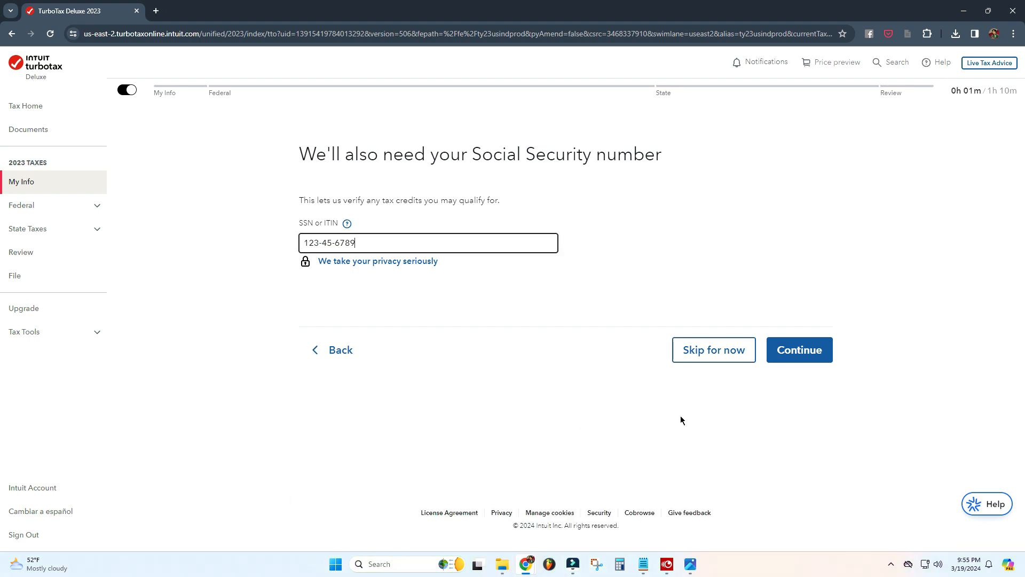
click(680, 416)
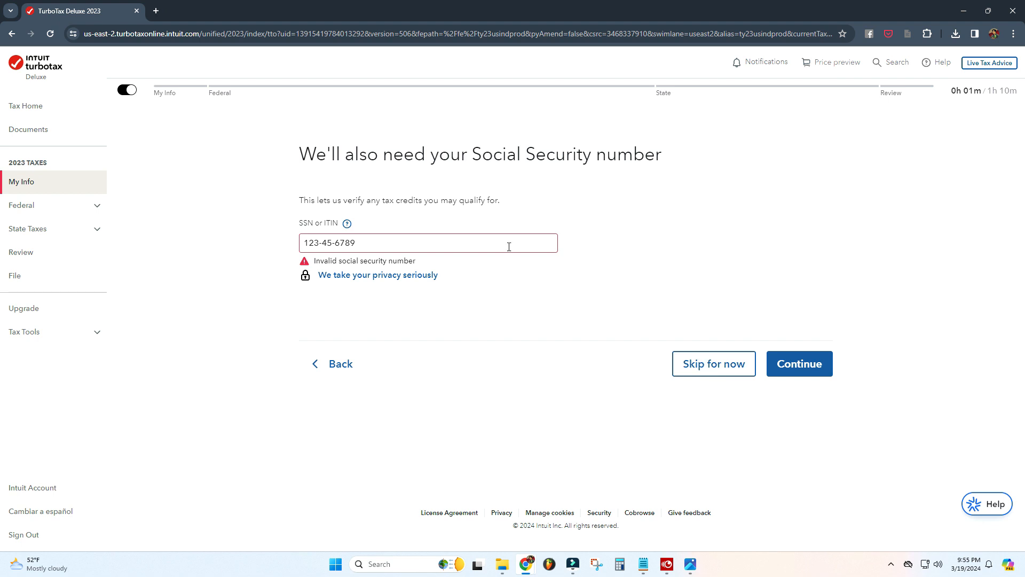
triple_click(377, 243)
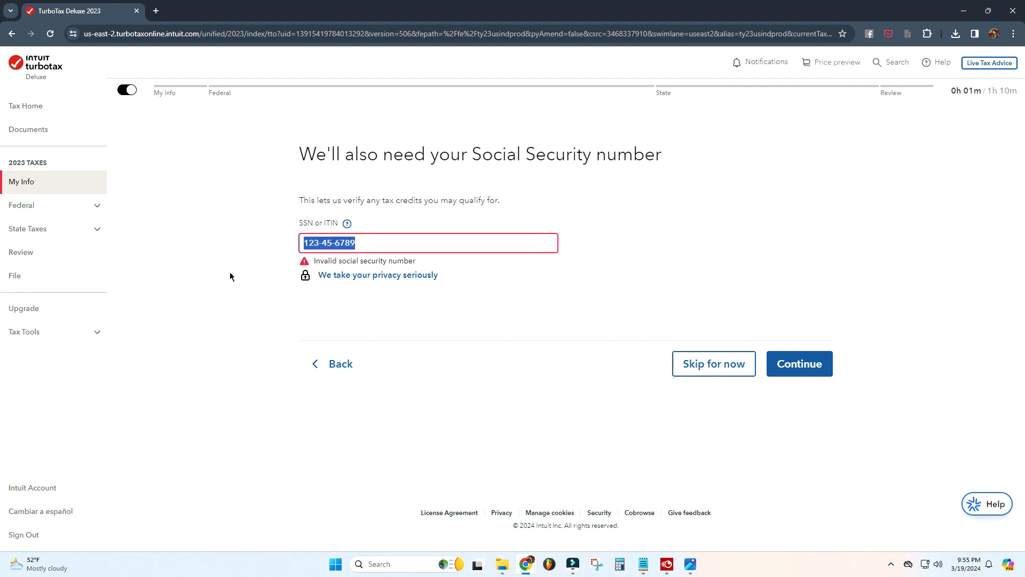
key(BackSpace)
click(256, 323)
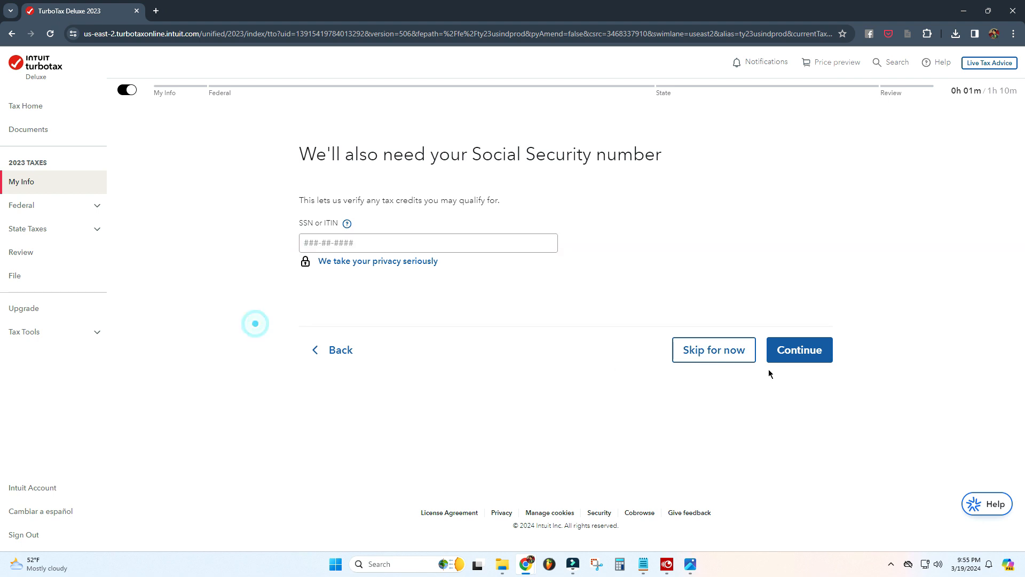
Step: Skip the Social Security number entry, select Tennessee as the state of residence, and continue
click(738, 351)
click(535, 219)
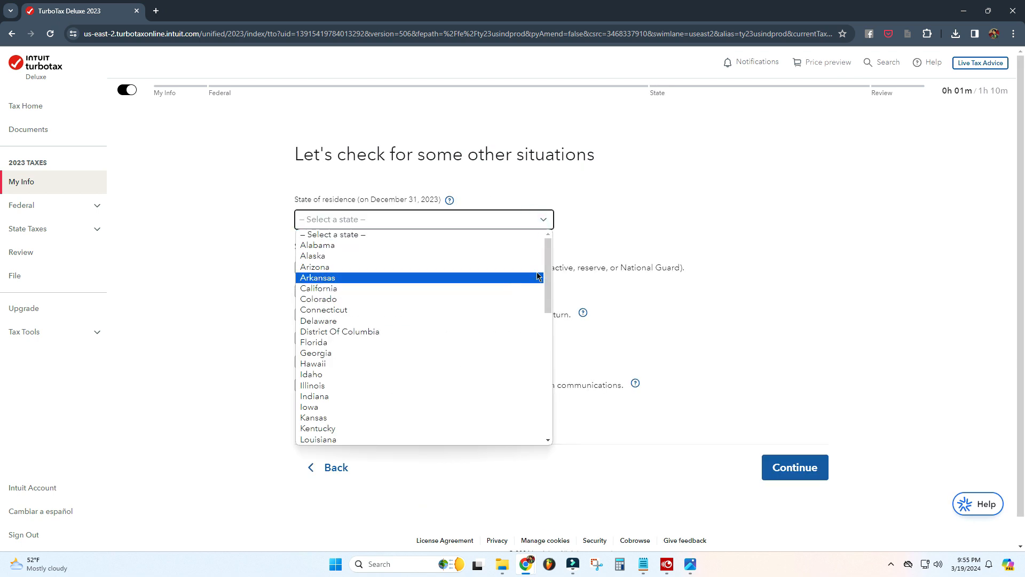
scroll(545, 274, down, 7)
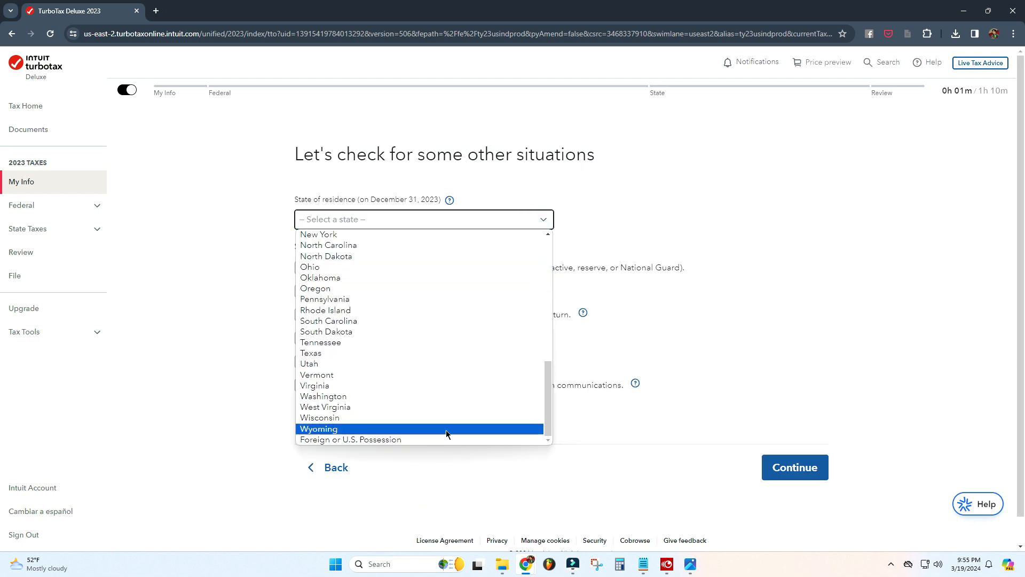
click(430, 342)
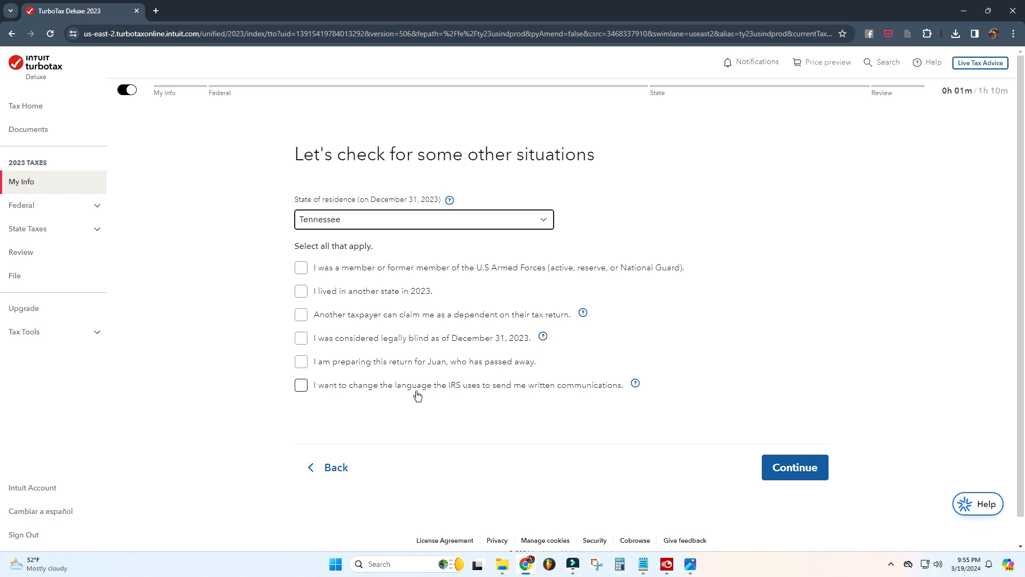
click(801, 474)
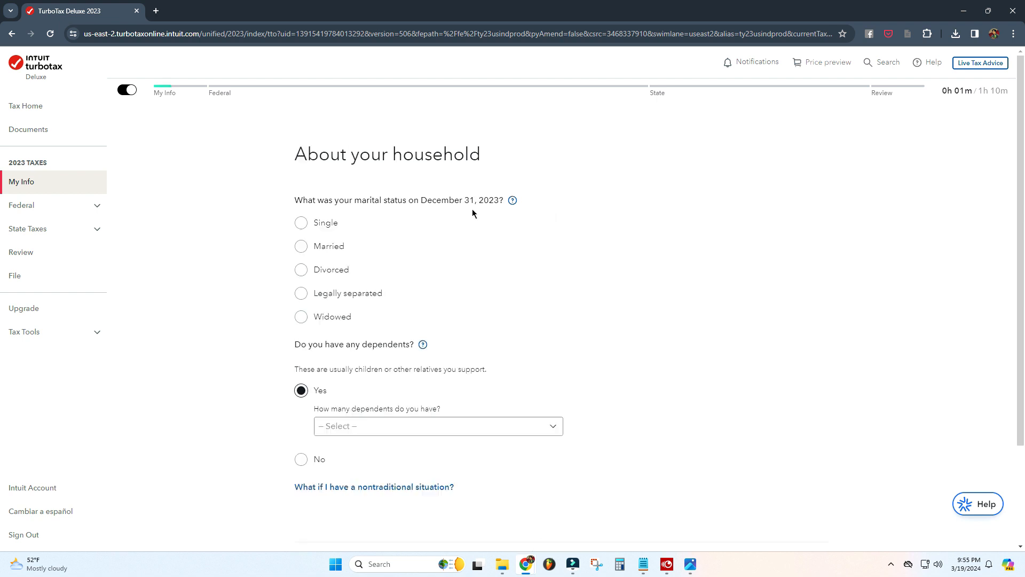
Step: Set marital status to Married, plan to file jointly, with 2 dependents, and continue
click(301, 246)
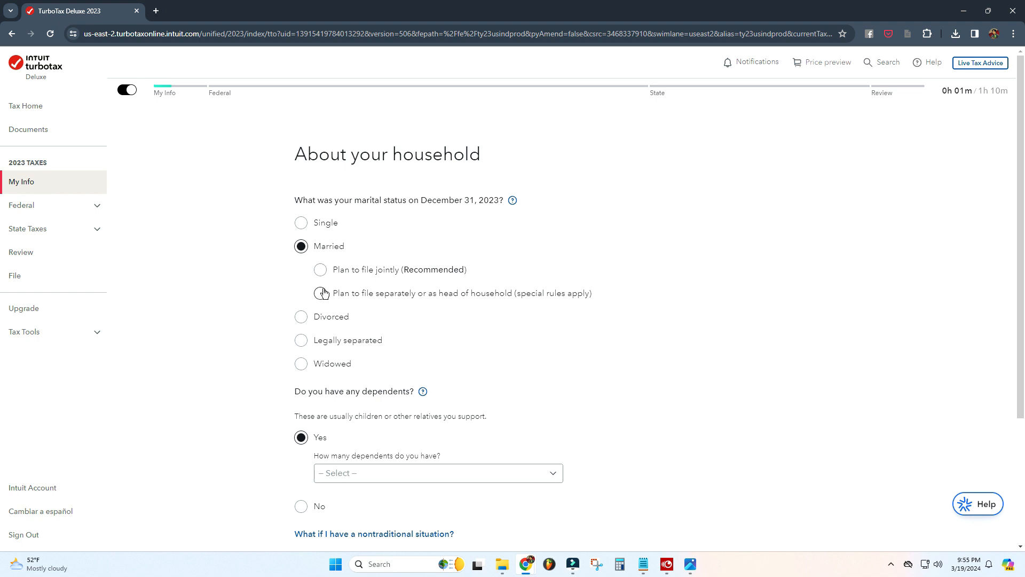
click(320, 270)
scroll(611, 339, down, 2)
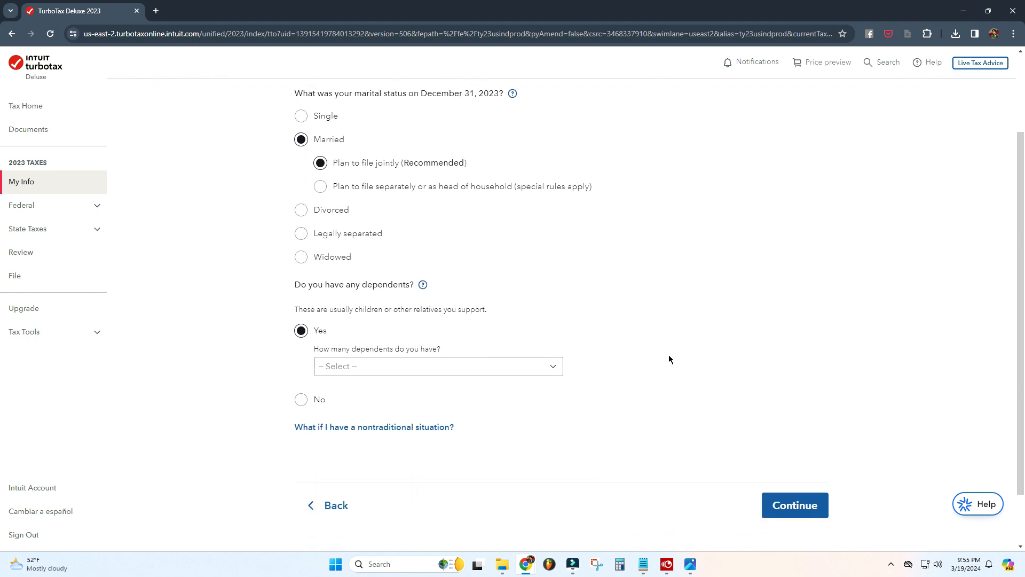
click(544, 366)
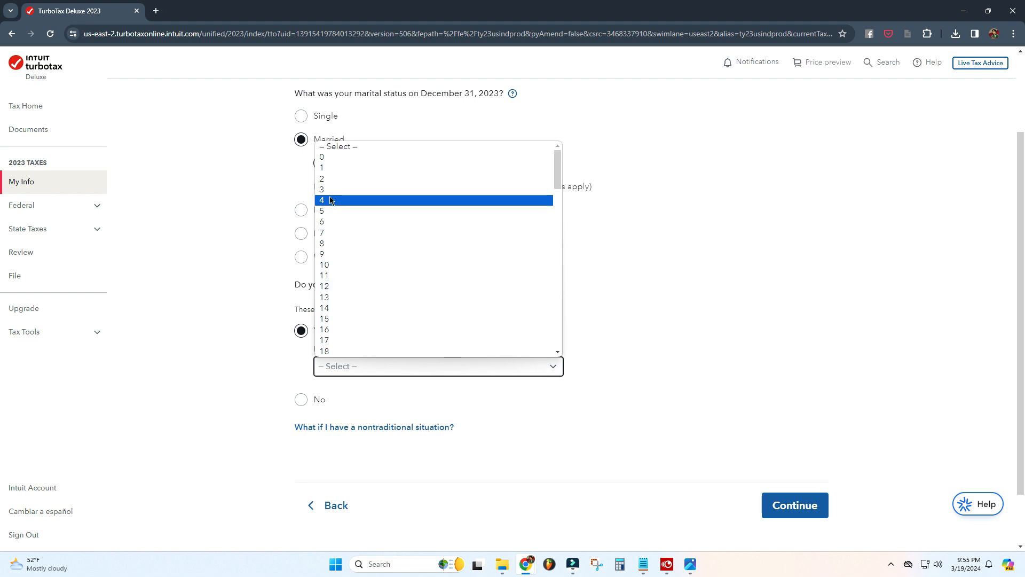
click(330, 179)
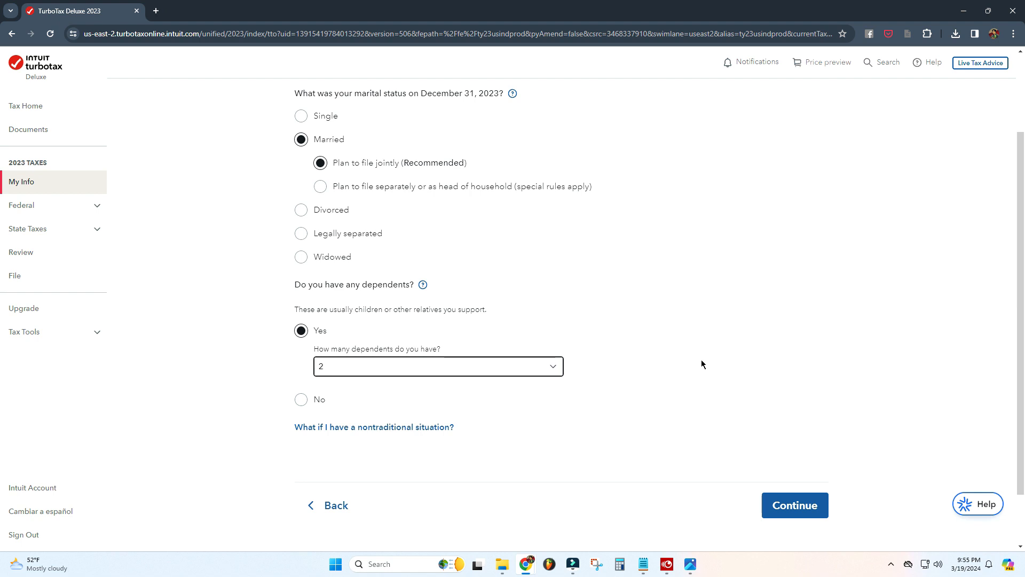
scroll(700, 363, down, 1)
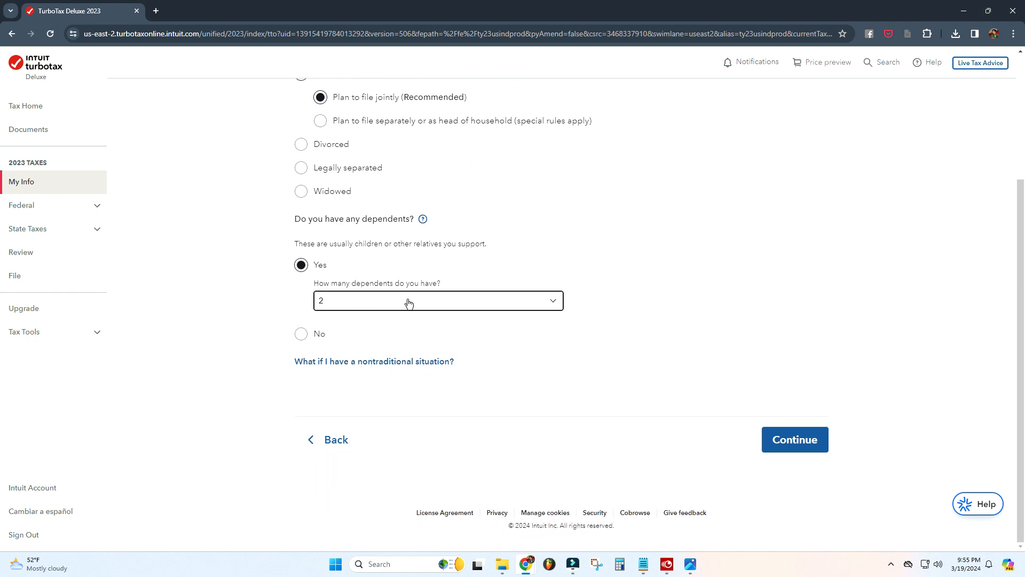
click(807, 447)
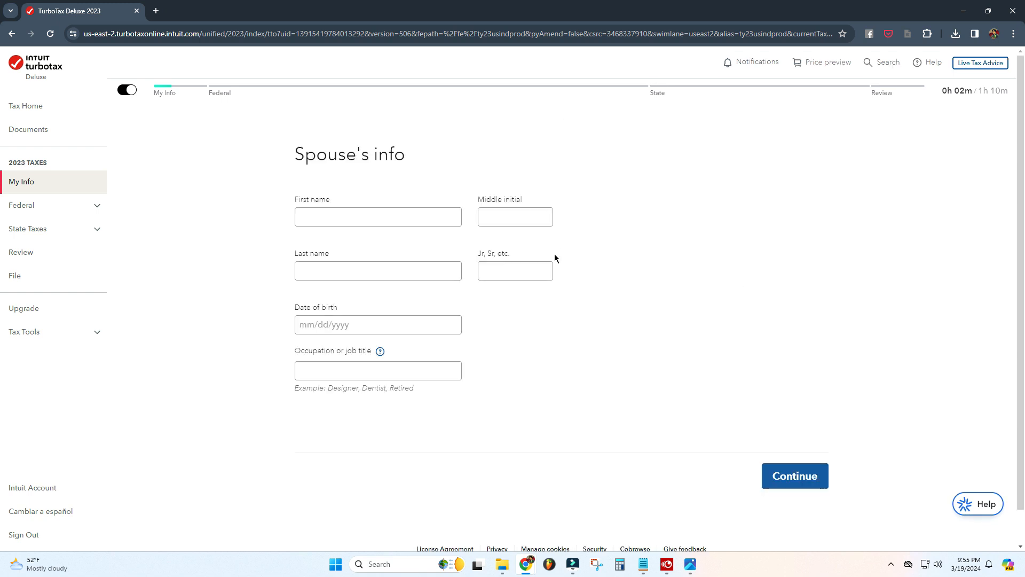
Step: Enter the spouse's first name, last name and date of birth, then continue
click(439, 212)
key(Tab)
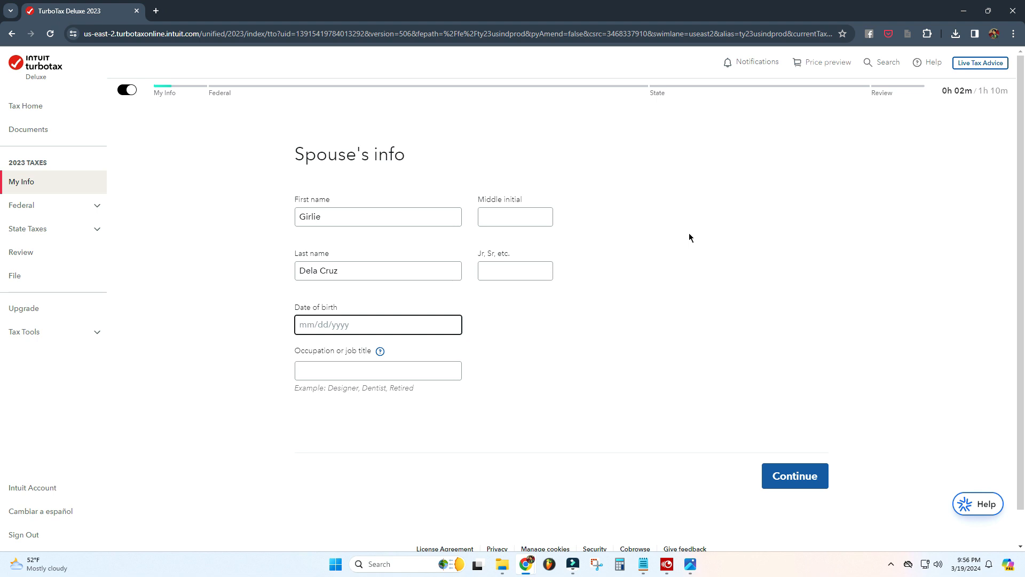
text(02/02/1989)
click(391, 369)
text(Homem)
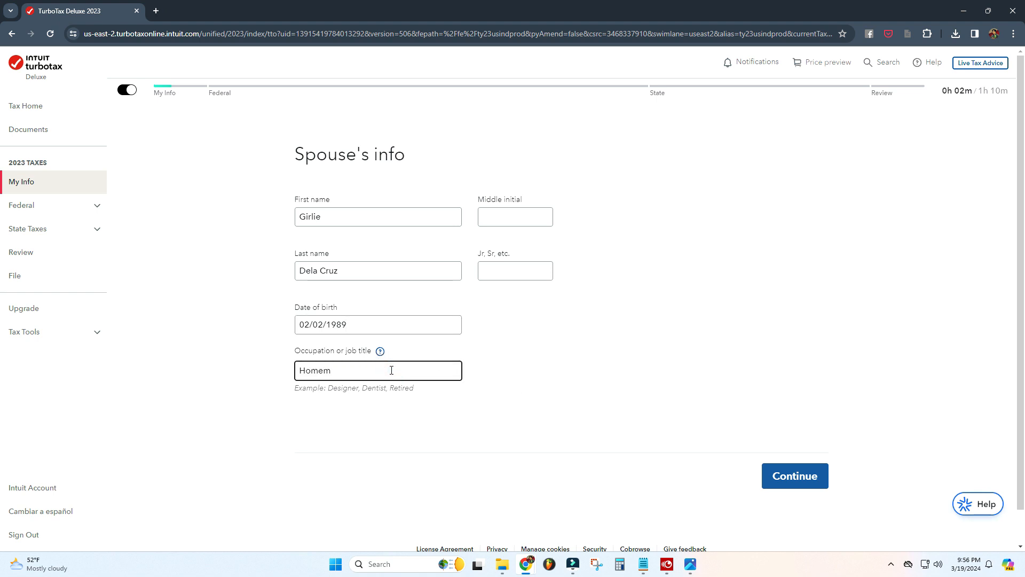
key(BackSpace)
key(BackSpace)
key(BackSpace)
key(BackSpace)
click(737, 350)
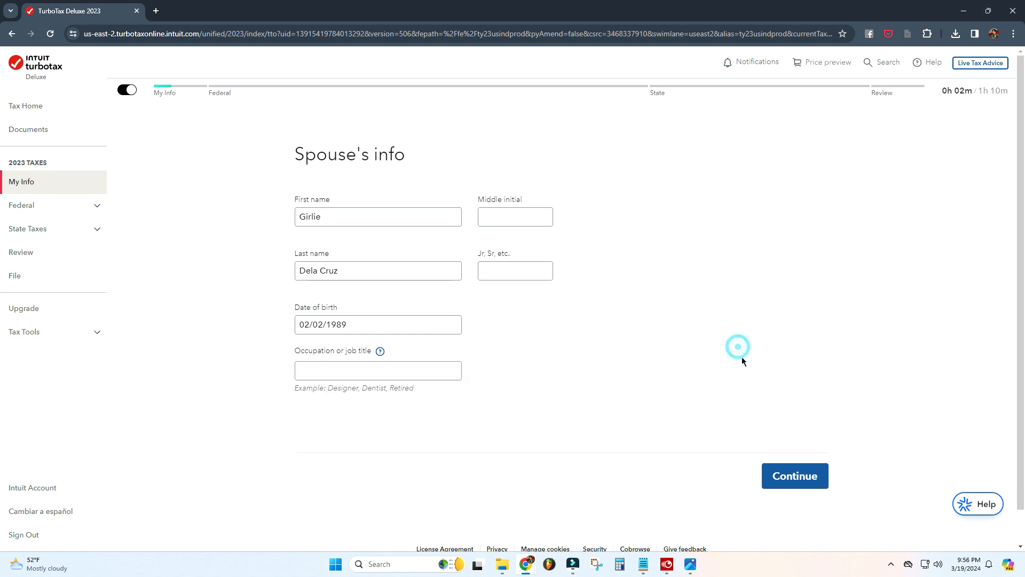
click(795, 477)
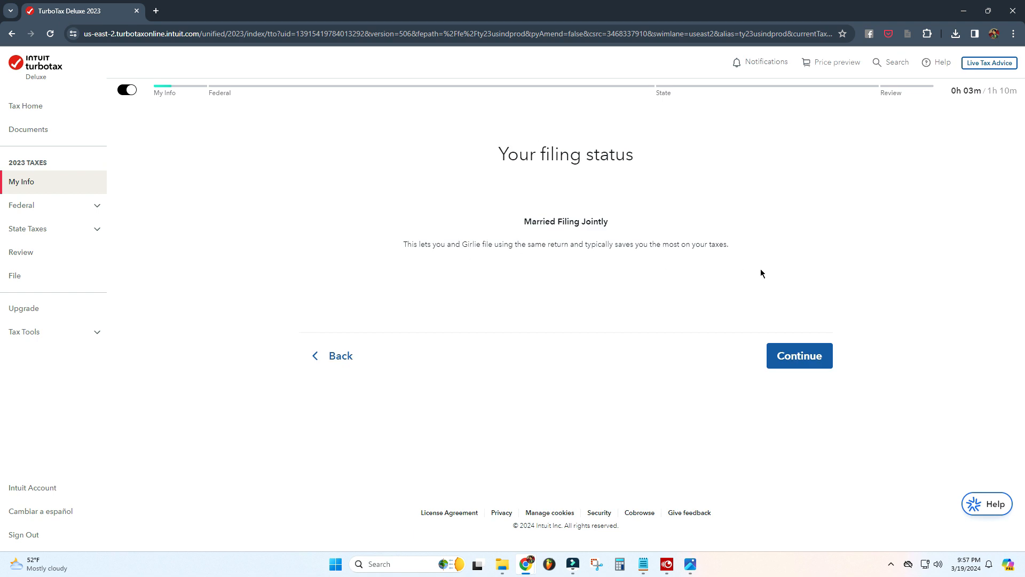
Step: Accept the Married Filing Jointly filing status and start the address and phone section of the personal profile
click(808, 356)
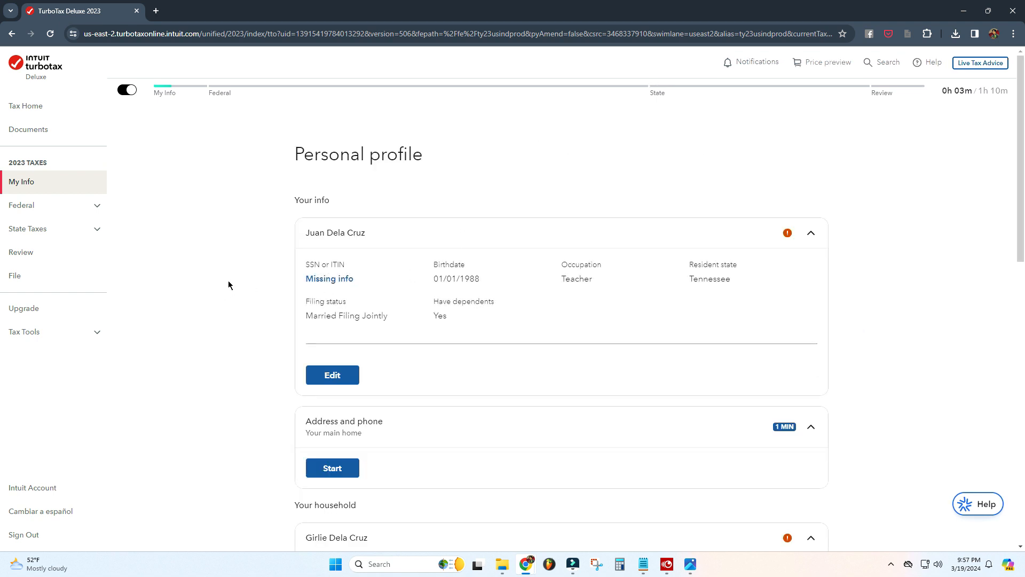
scroll(873, 285, down, 2)
scroll(874, 285, down, 2)
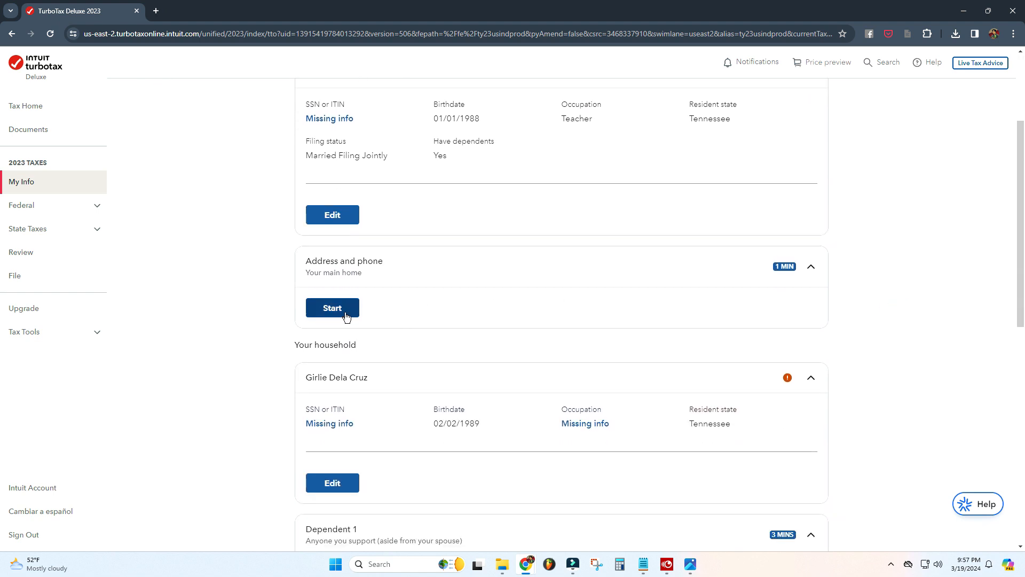
click(346, 314)
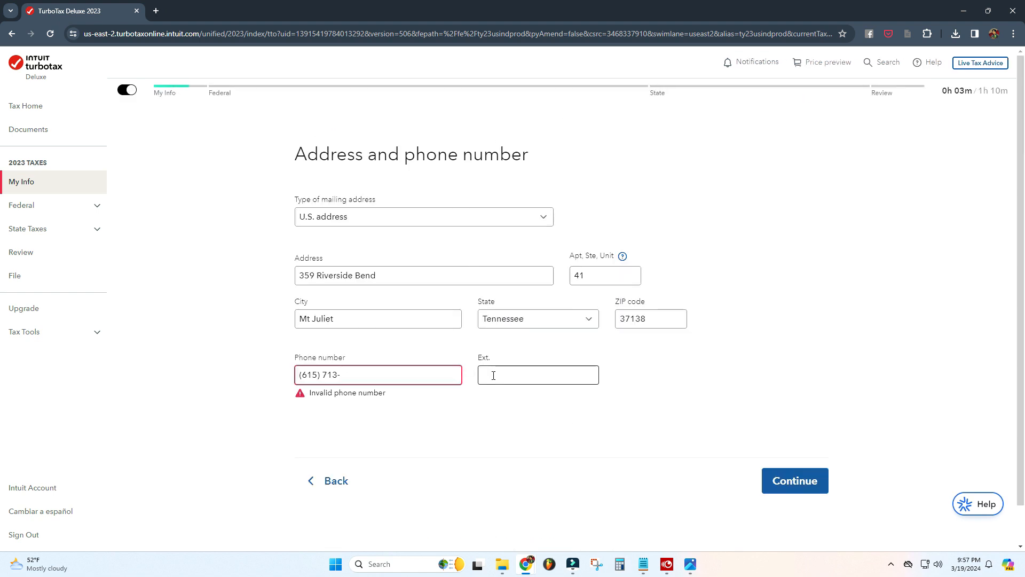
Step: Enter the mailing address, apartment, city, state, ZIP code and phone number, and continue past the address check
text(0)
click(795, 480)
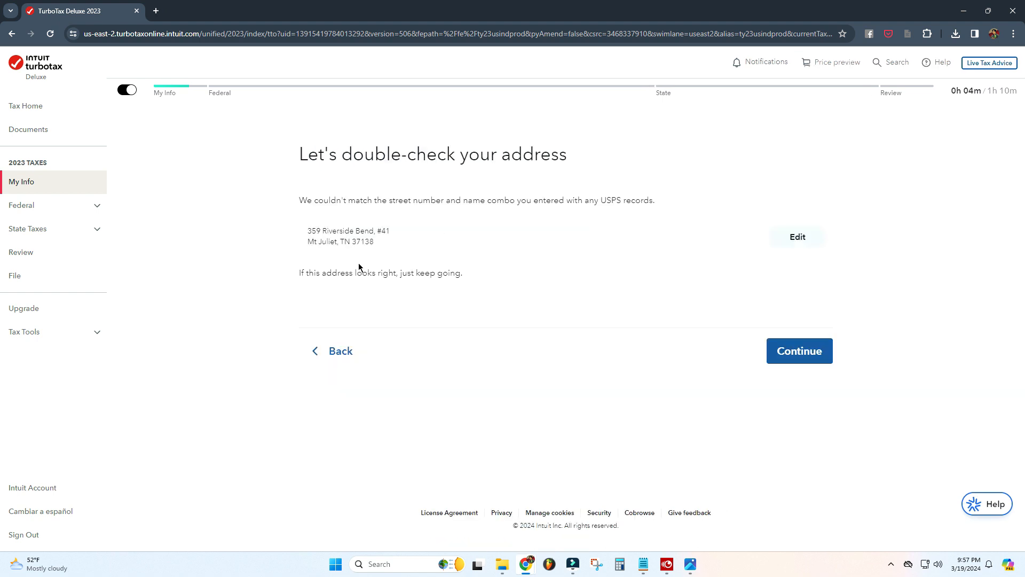
click(811, 356)
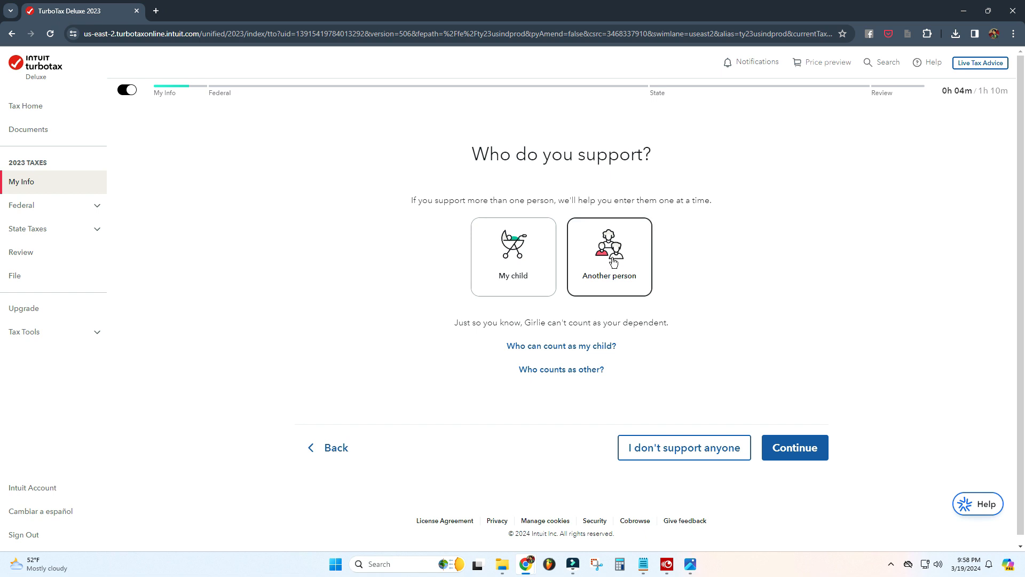
Step: Choose to add a dependent who is your child and continue
click(510, 271)
click(794, 447)
Step: Enter the child's first name, last name and date of birth, keep U.S. citizenship, and continue
click(425, 219)
text(Jeremy)
key(Tab)
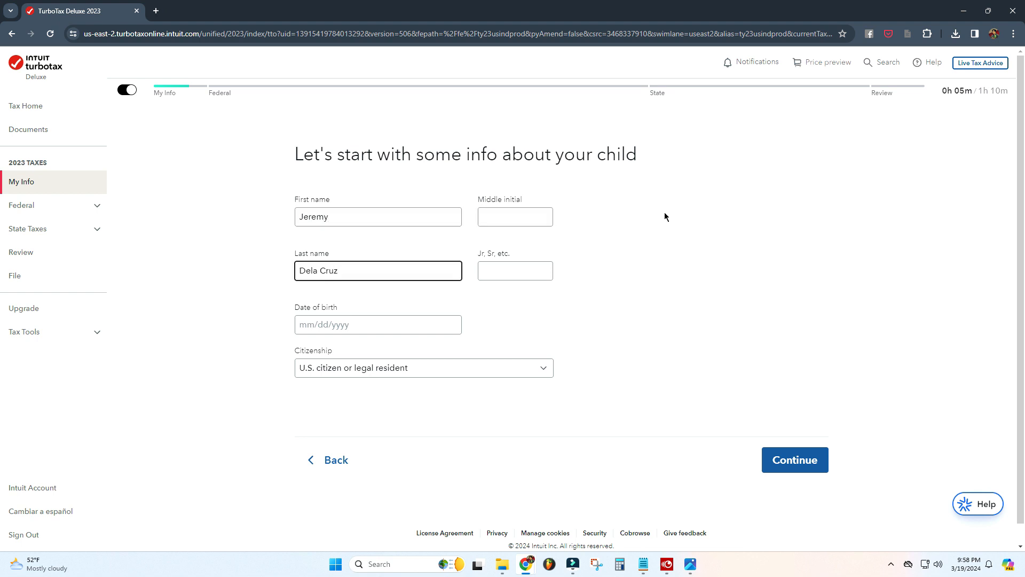
key(Tab)
click(526, 370)
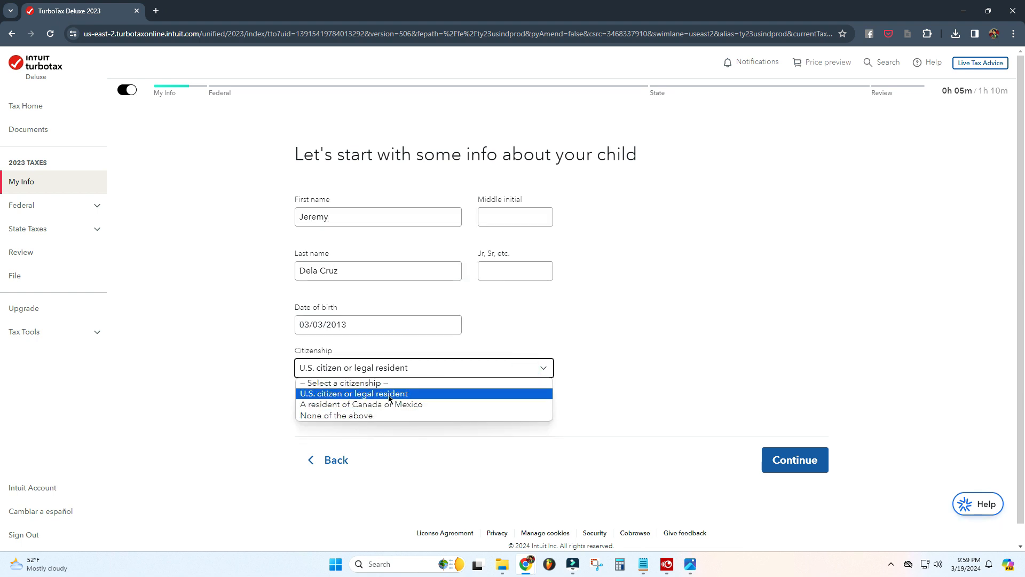
click(388, 395)
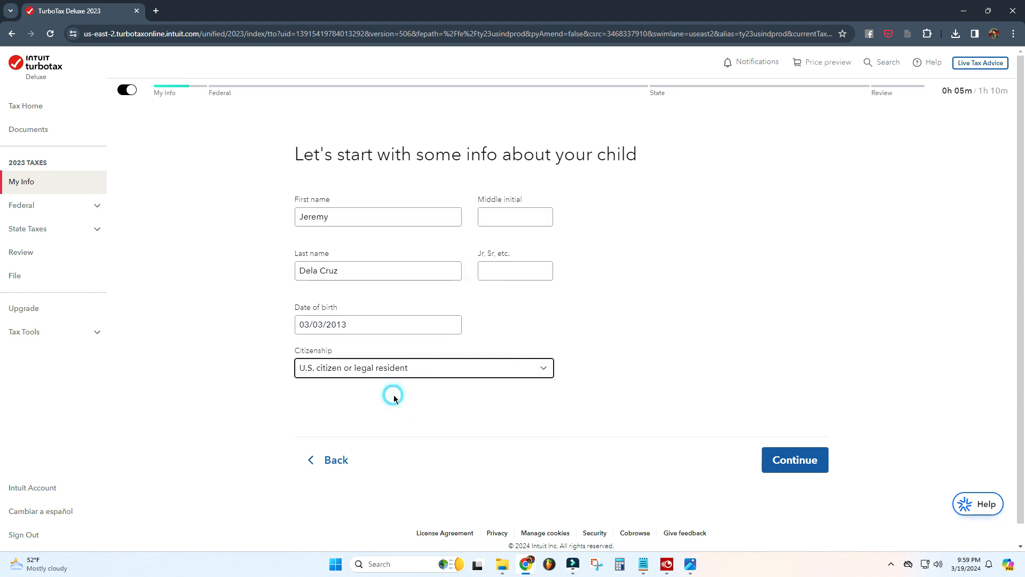
click(794, 459)
Step: Mark the child as son, not all year in the U.S. but 6 months, with both spouses as legal parents, and continue
click(301, 334)
scroll(593, 299, down, 1)
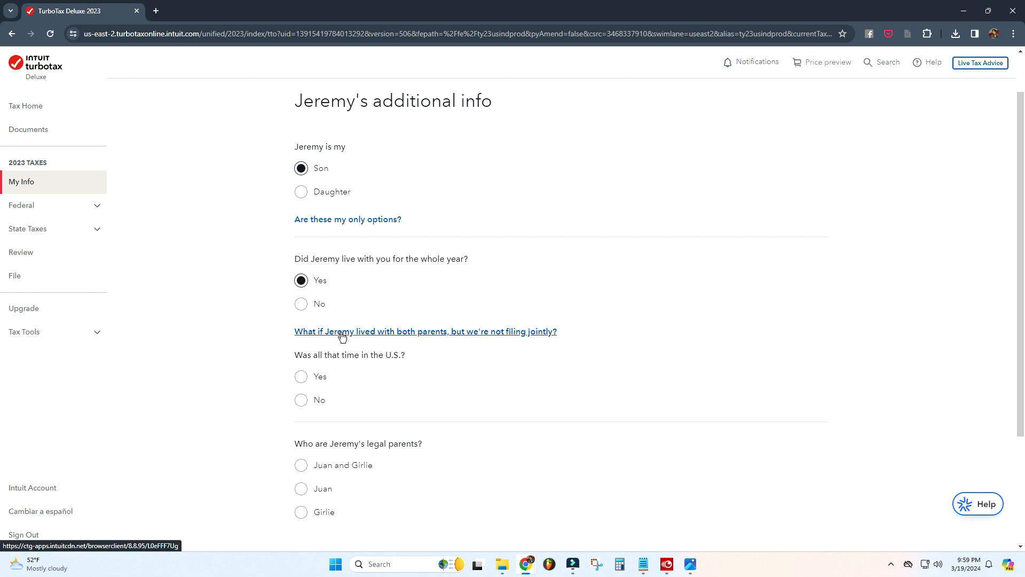
click(301, 399)
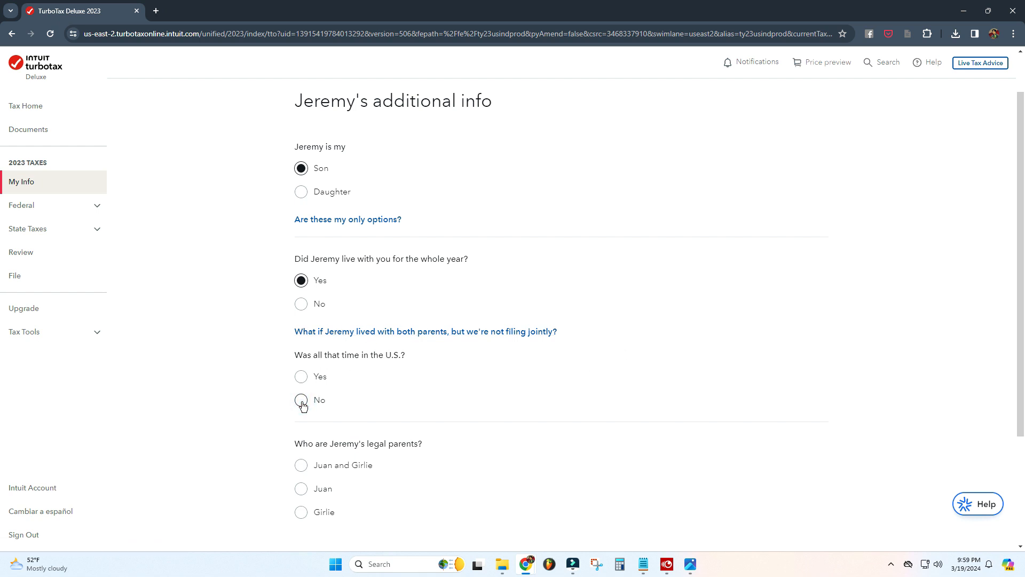
scroll(229, 410, down, 2)
click(492, 329)
click(418, 419)
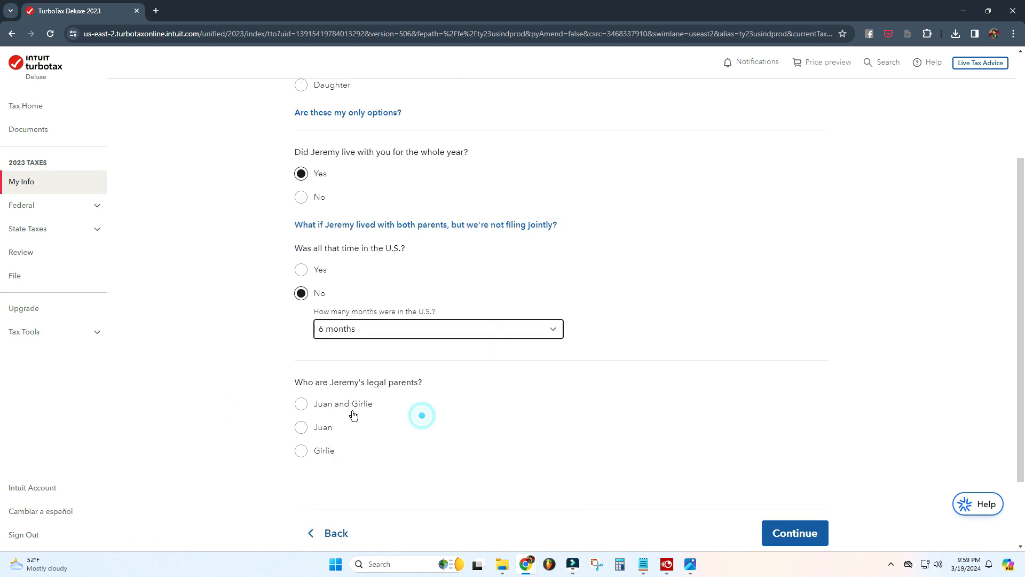
scroll(202, 412, down, 1)
click(301, 350)
scroll(229, 397, down, 1)
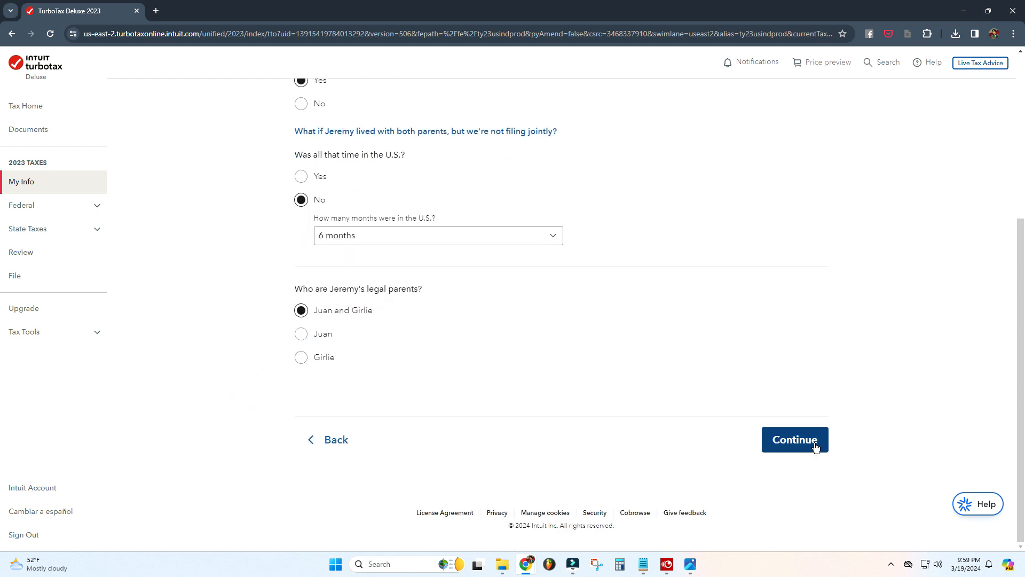
click(811, 446)
click(784, 460)
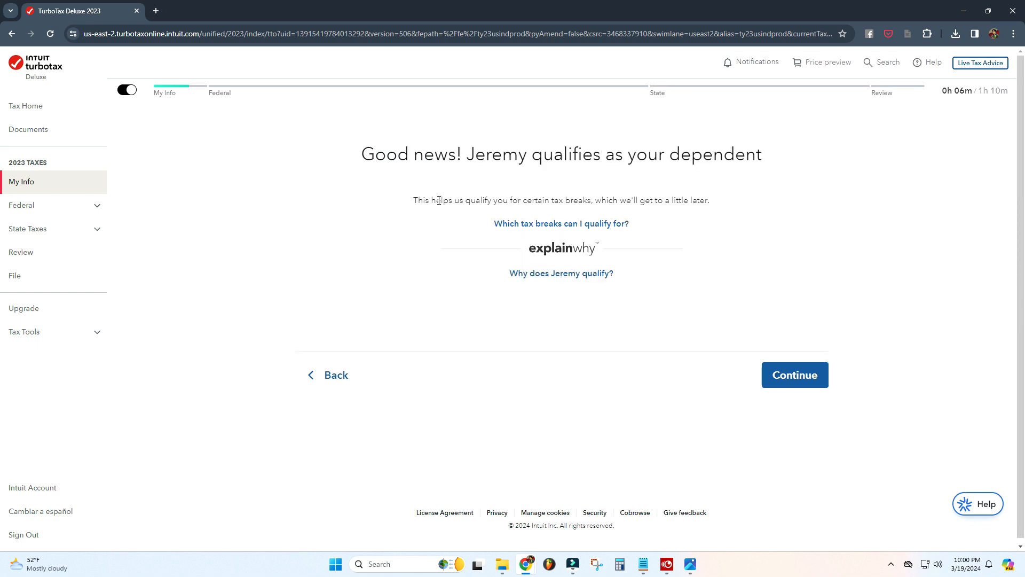
Step: Continue past the dependent confirmation and begin adding income
click(798, 389)
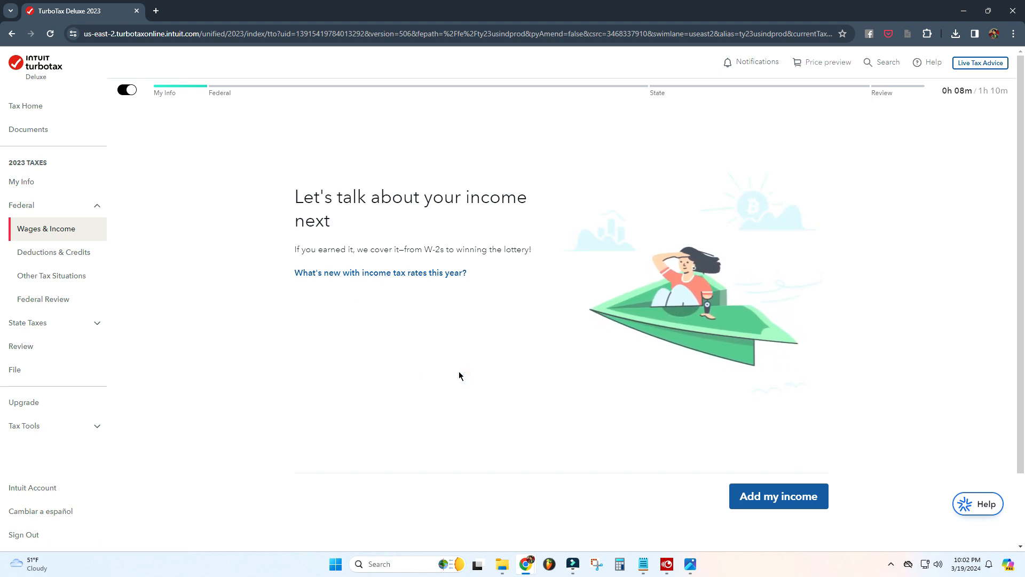
scroll(507, 377, down, 2)
click(786, 414)
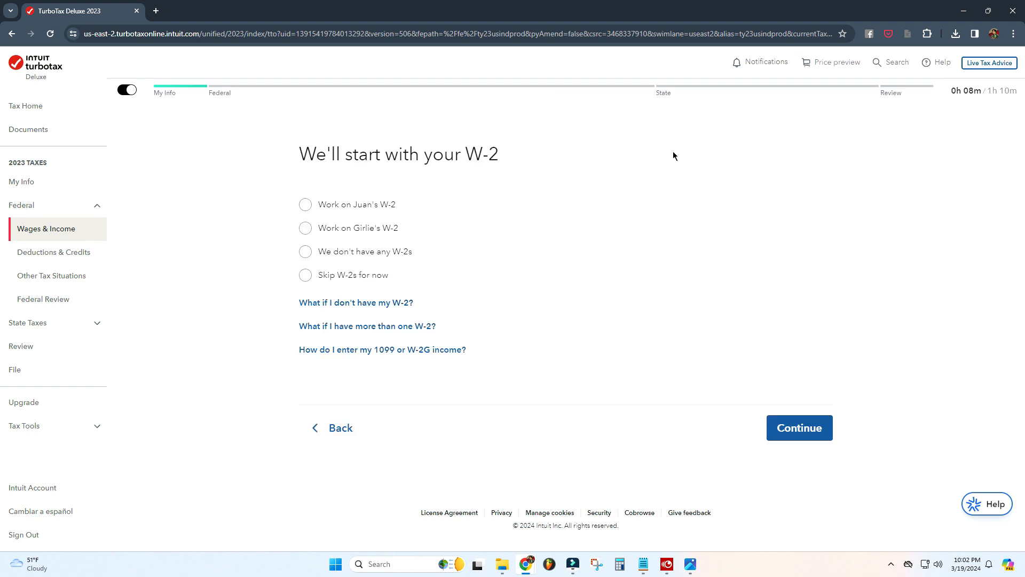
Step: Choose to work on the taxpayer's W-2 and type it in manually
click(306, 209)
click(799, 430)
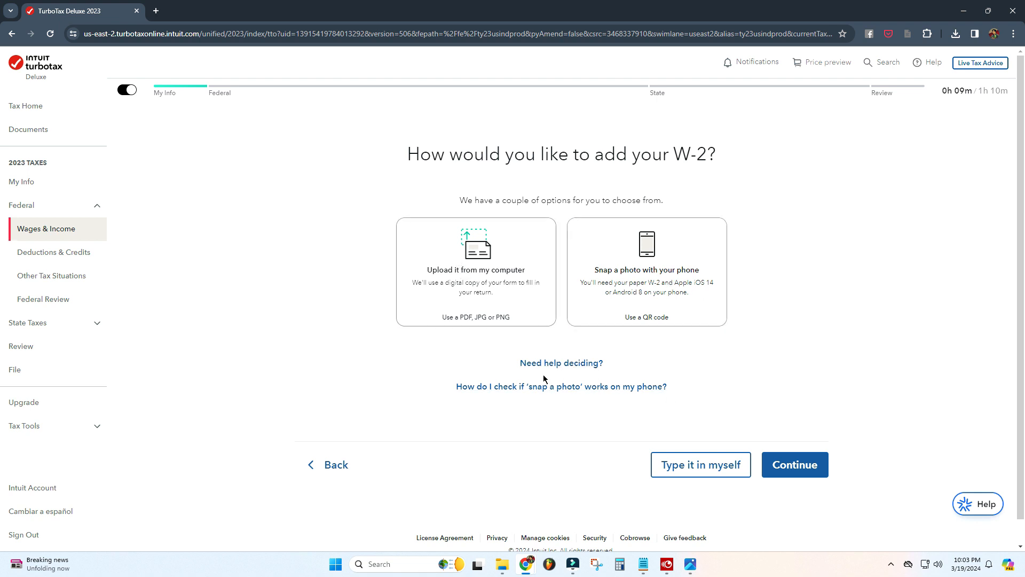
click(696, 470)
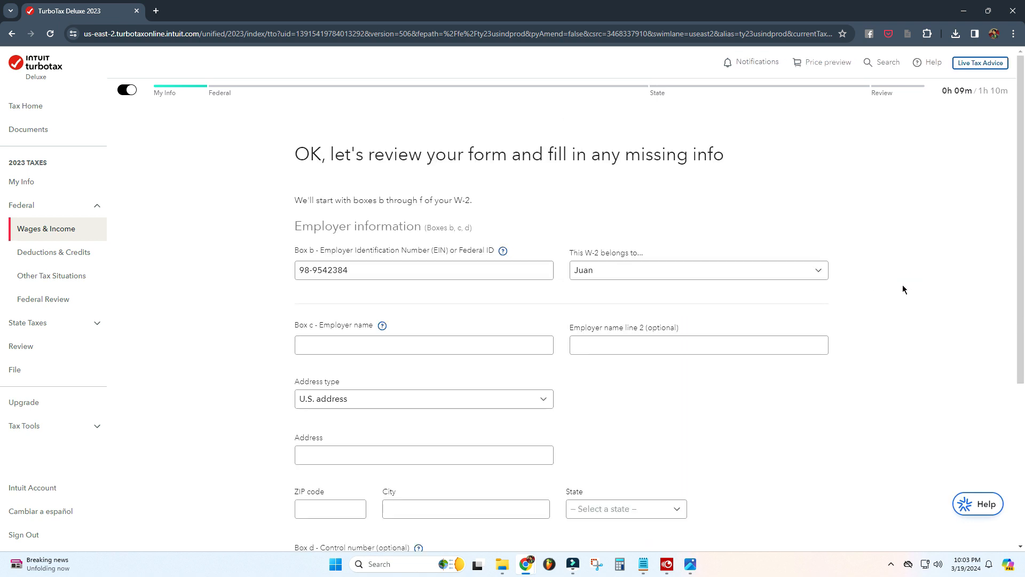
Step: Enter EMP LAWYER as the employer name, copying it from the W-2 image
scroll(907, 288, down, 3)
click(396, 188)
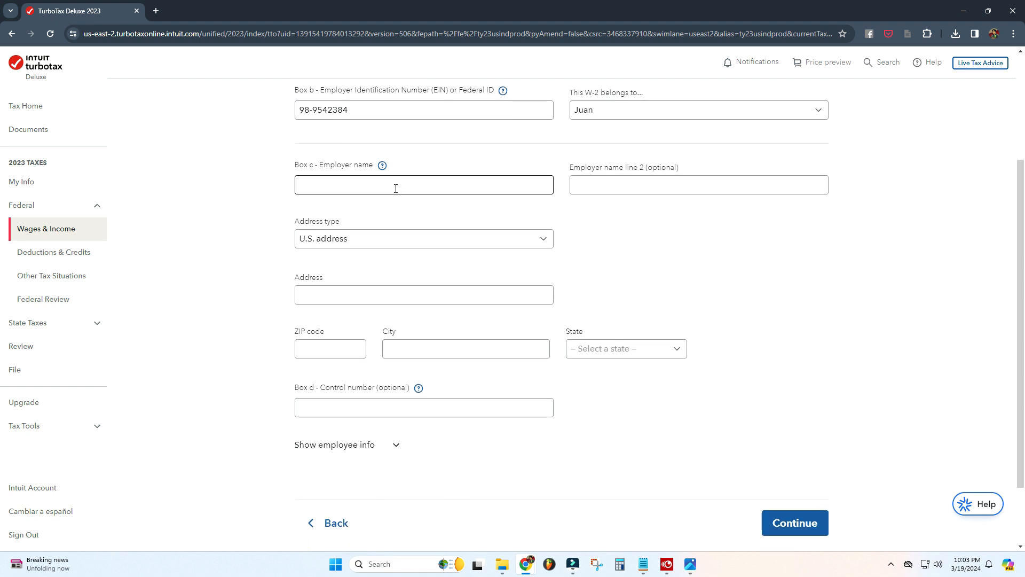
key(alt+Tab)
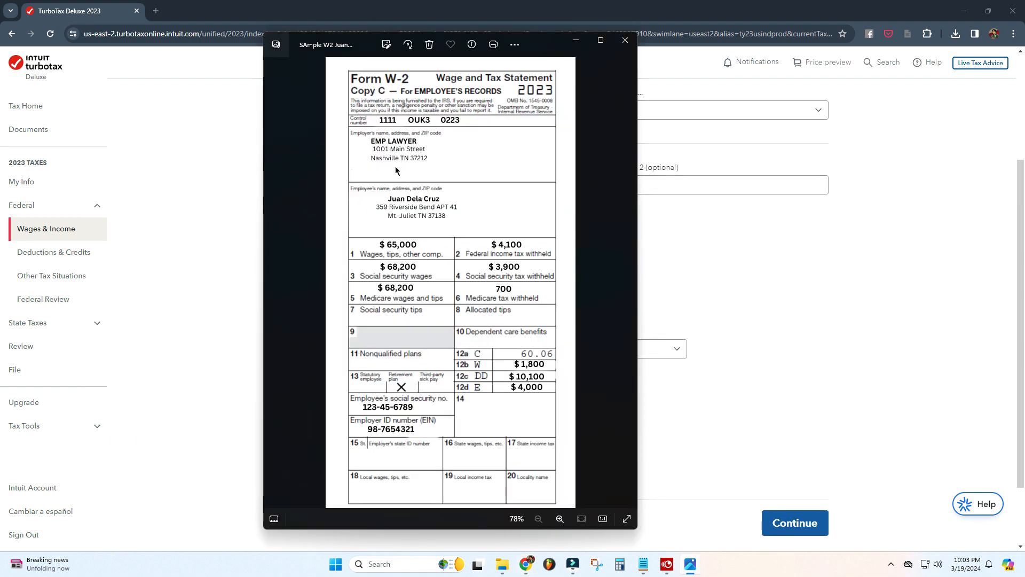
key(alt+Tab)
click(371, 192)
text(EMP LAWYER)
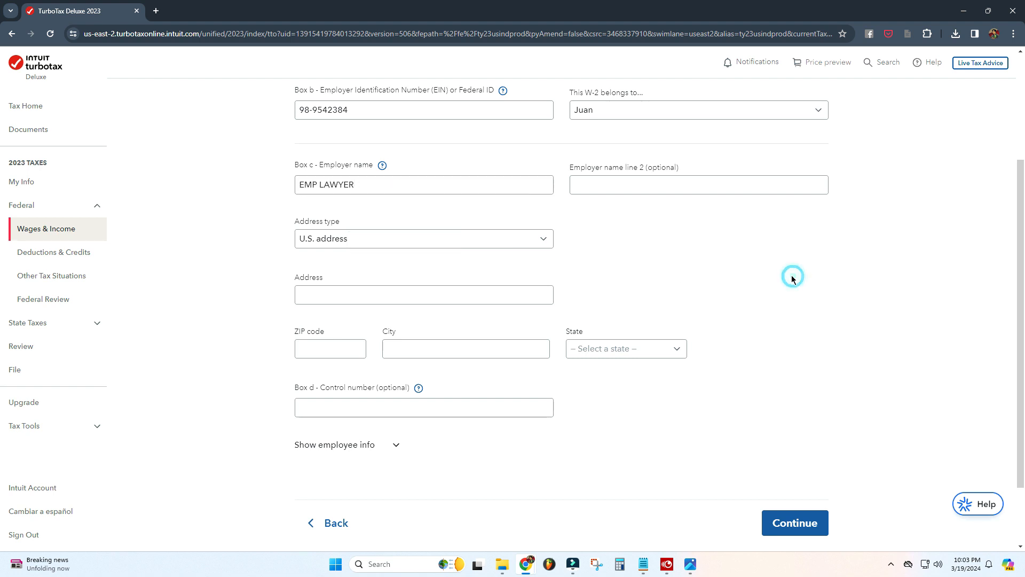
Step: Enter the employer's street address and ZIP code from the W-2 image
key(alt+Tab)
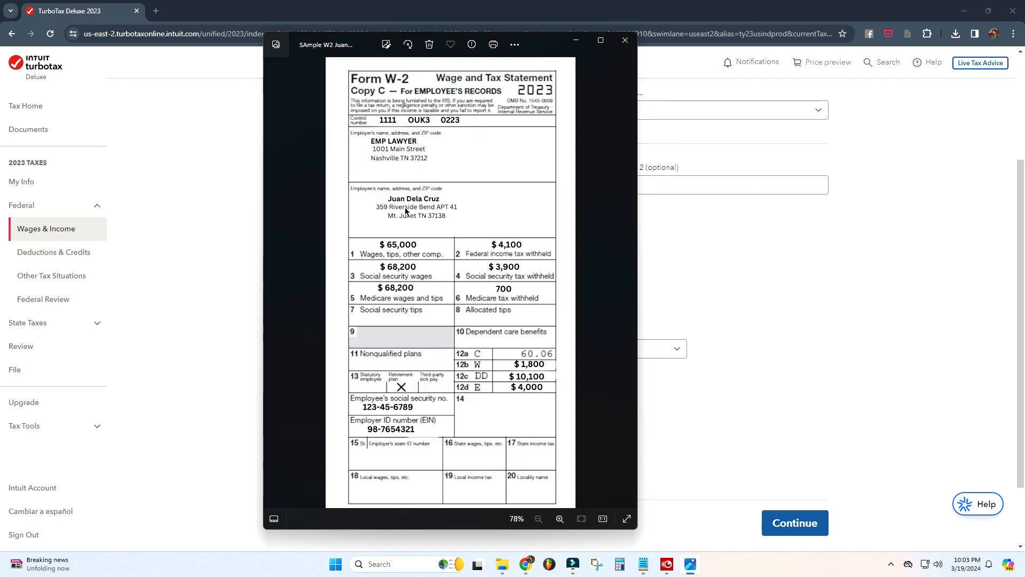
key(alt+Tab)
click(353, 294)
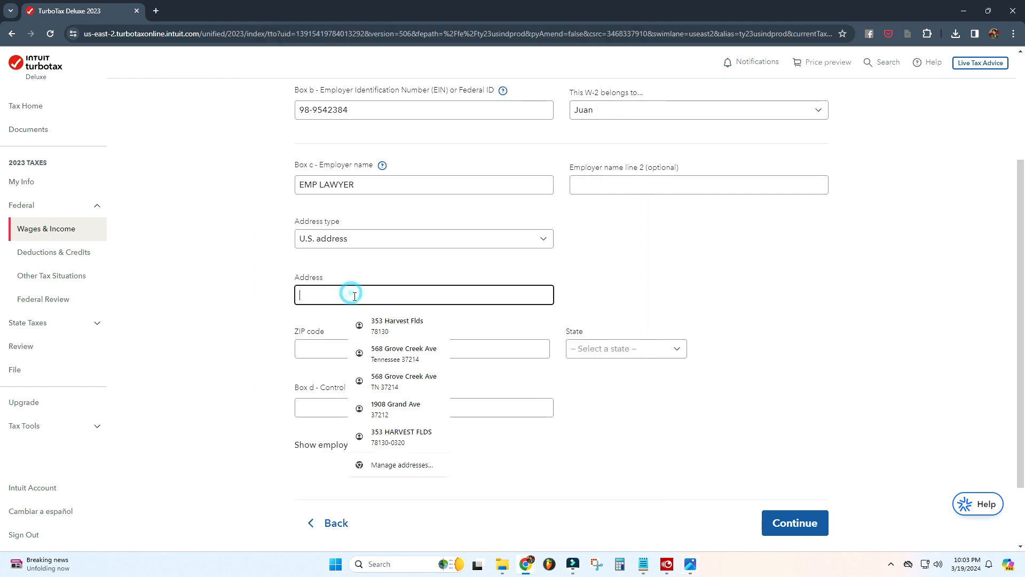
text(1001 Main Street)
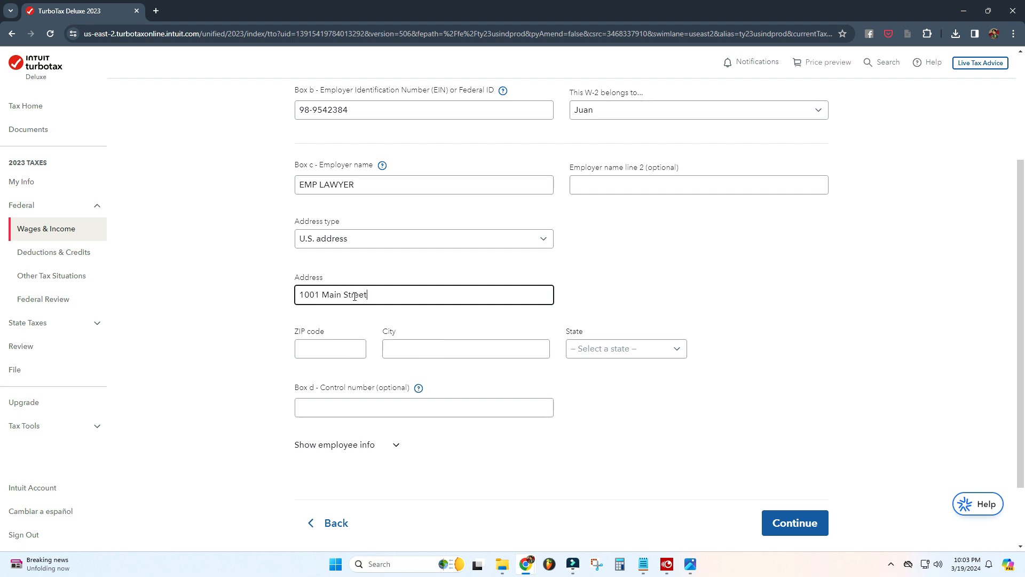
key(Tab)
text(37212)
key(Tab)
Step: Enter box 1 wages of 65000 from the W-2
key(alt+Tab)
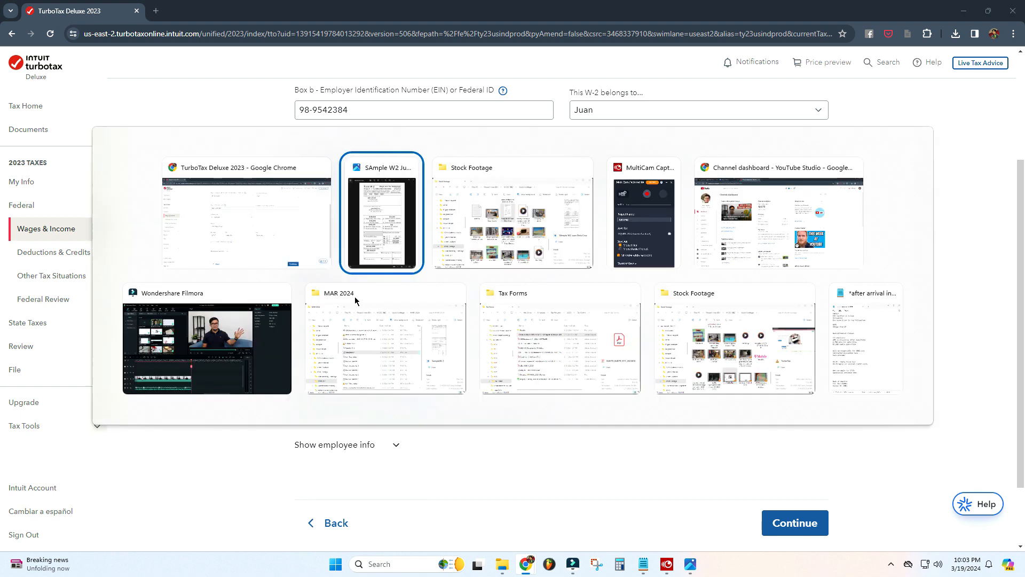
key(alt+Tab)
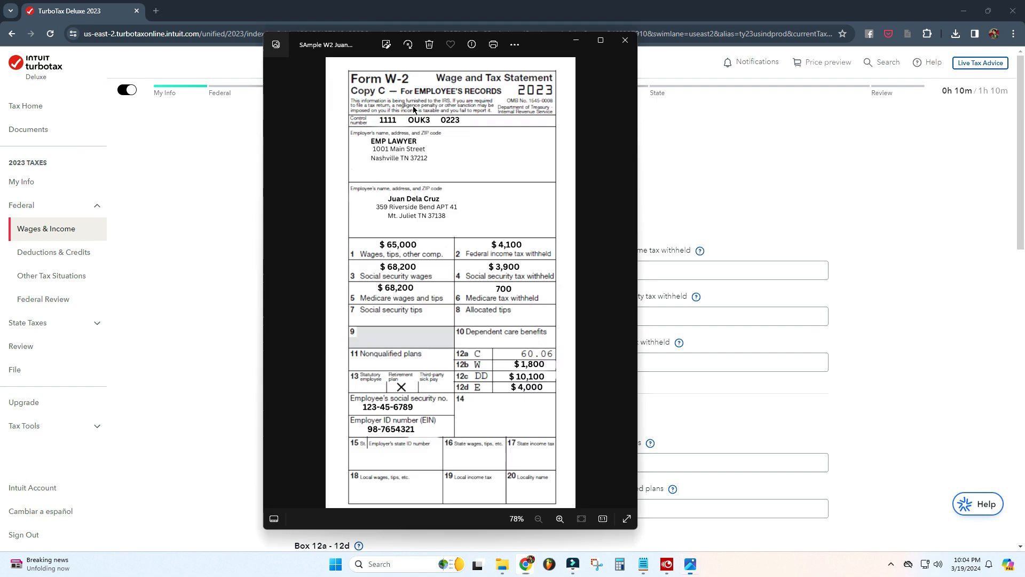
key(alt+Tab)
click(381, 269)
text(650000)
key(Tab)
Step: Enter box 2 federal income tax withheld of 4,100 and box 3 Social Security wages of 68200
key(alt+Tab)
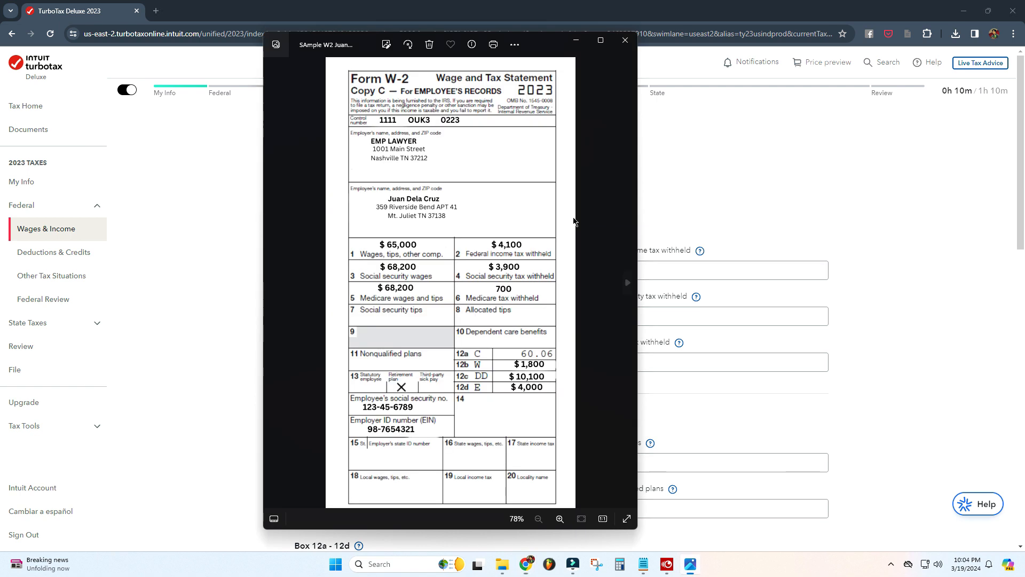
click(700, 272)
text(4,100)
click(336, 318)
key(alt+Tab)
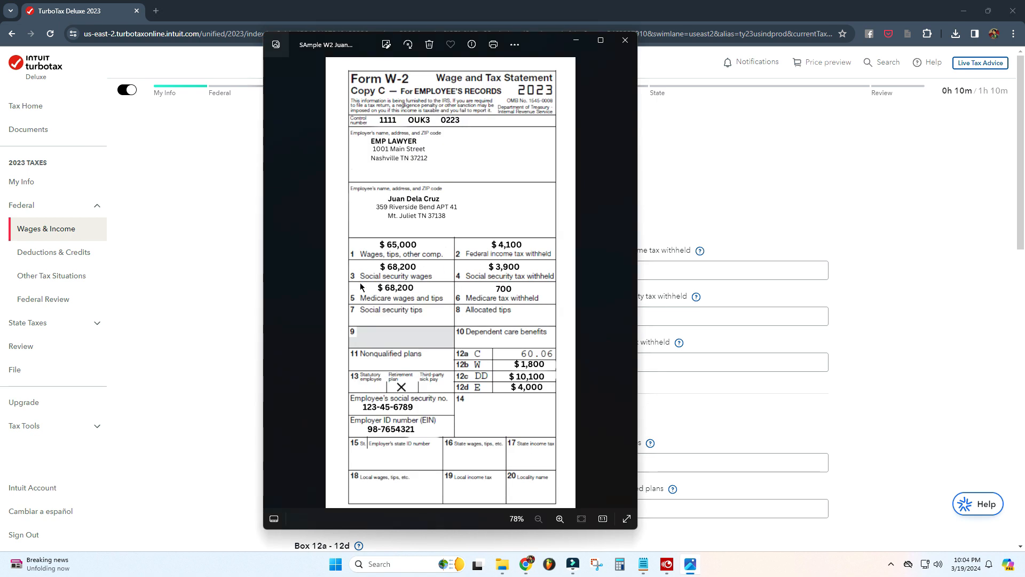
key(alt+Tab)
text(68200)
click(612, 315)
key(alt+Tab)
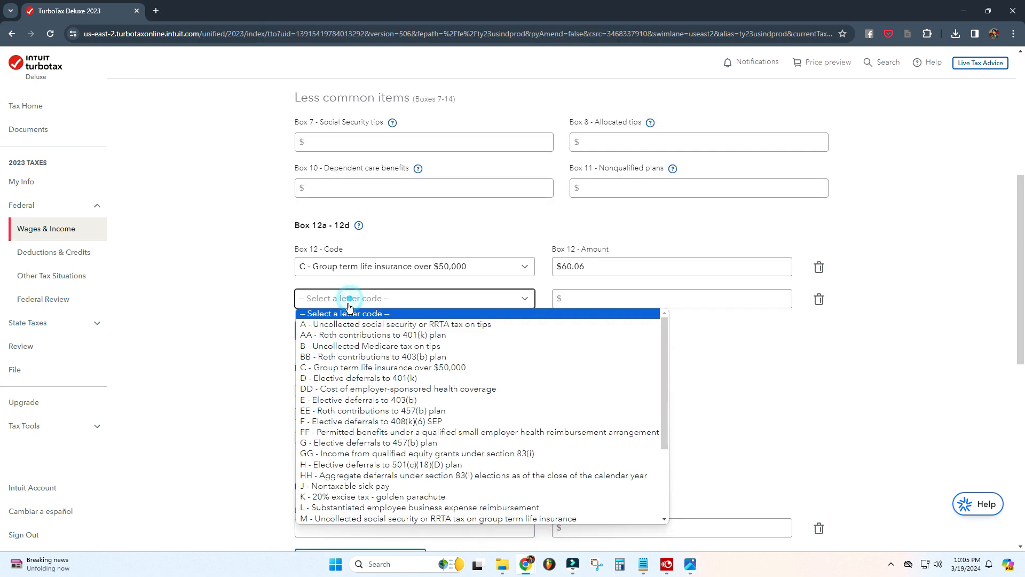
Step: Add a box 12 entry with code W, Company contributions to Health Savings Account, amount 1800
scroll(359, 427, down, 5)
click(358, 499)
click(610, 299)
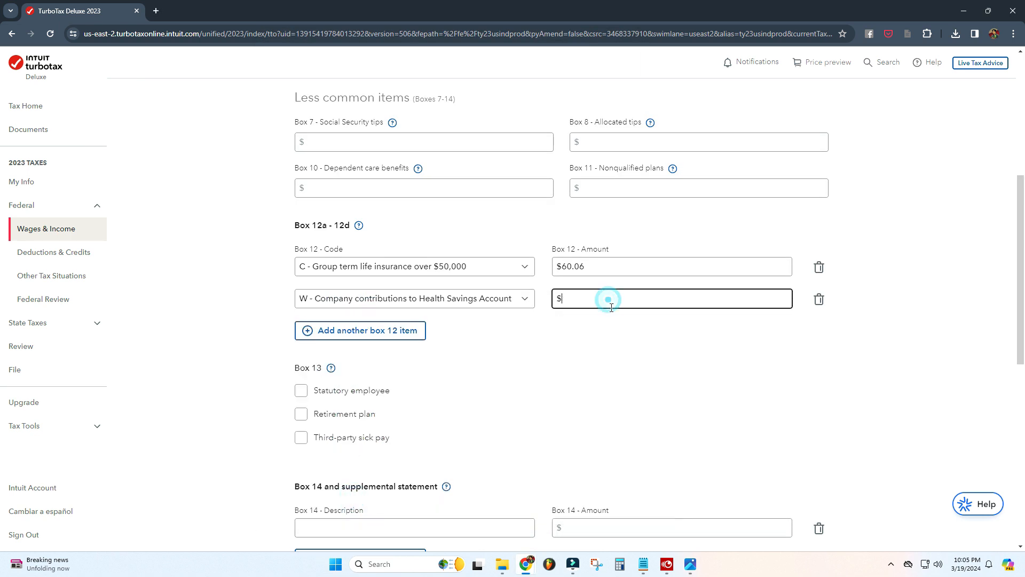
key(alt+Tab)
Step: Add a box 12 entry with code DD, Cost of employer-sponsored health coverage, amount 10,100
key(alt+Tab)
text(1800)
click(403, 335)
key(alt+Tab)
key(alt+Tab)
click(341, 333)
click(363, 188)
key(alt+Tab)
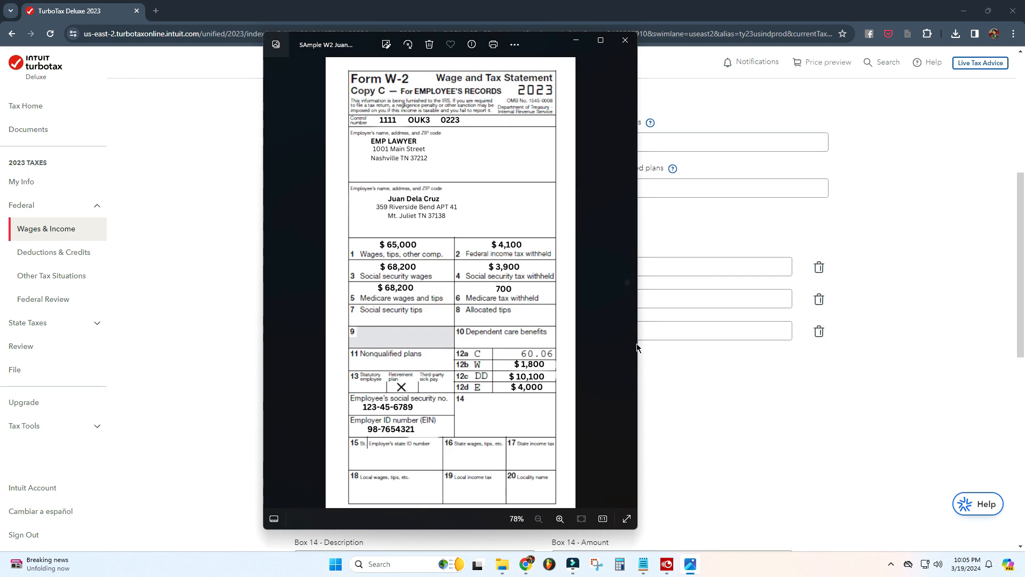
Step: Add a box 12 entry with code E, Elective deferrals to 403(b), amount 4000
key(alt+Tab)
key(Tab)
text(1)
key(alt+Tab)
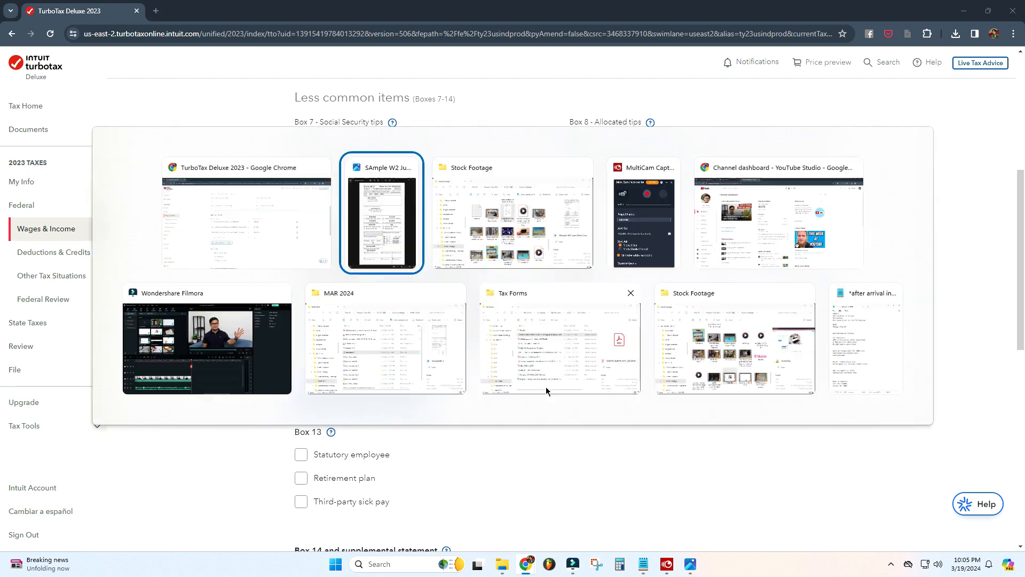
key(alt+Tab)
click(414, 362)
click(374, 231)
click(609, 360)
text(4000)
click(676, 427)
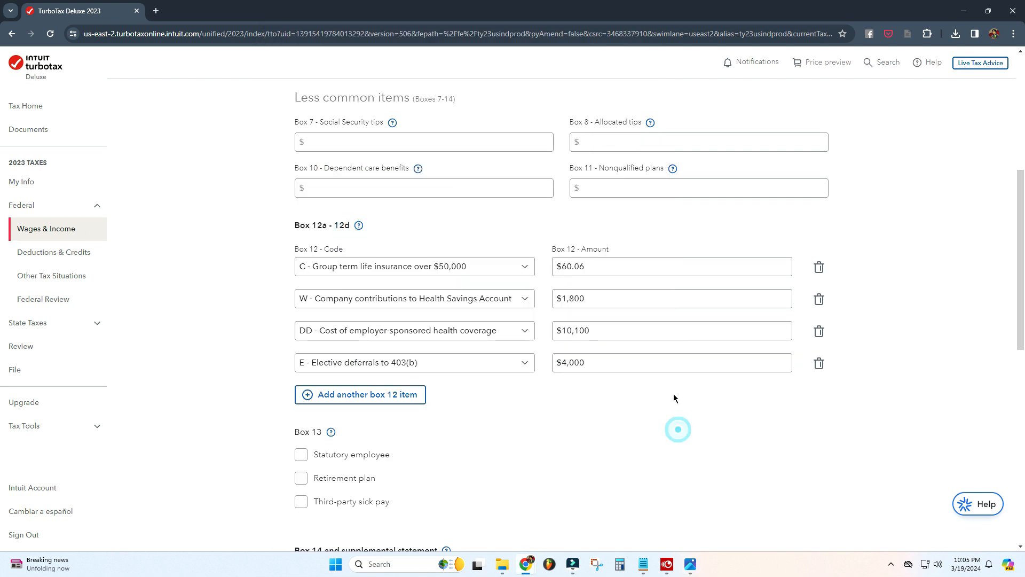
Step: Check Retirement plan under box 13 and continue the W-2 entry
scroll(675, 427, down, 3)
key(alt+Tab)
key(alt+Tab)
click(301, 319)
scroll(410, 247, down, 3)
key(alt+Tab)
key(alt+Tab)
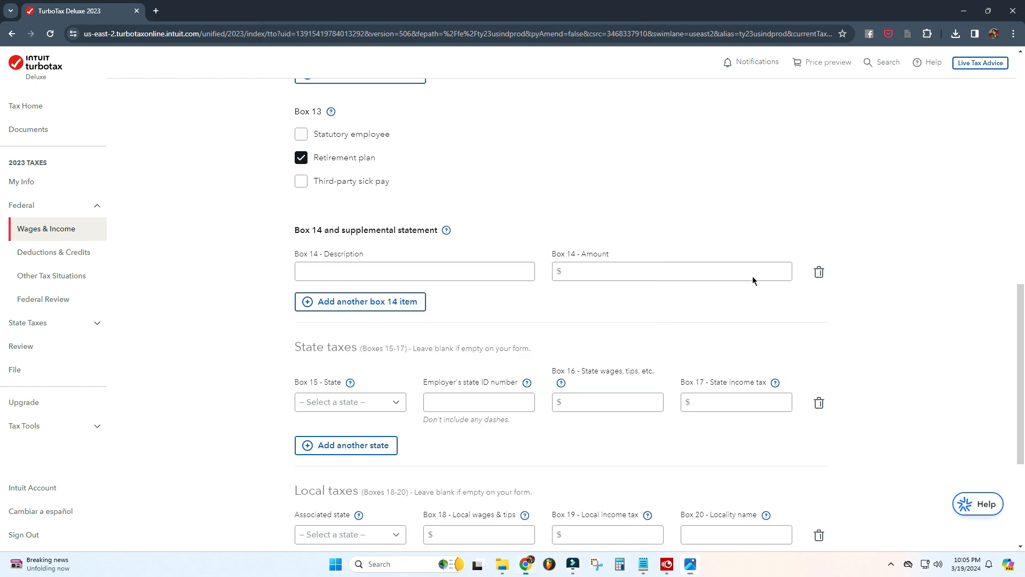
scroll(752, 279, down, 4)
click(796, 441)
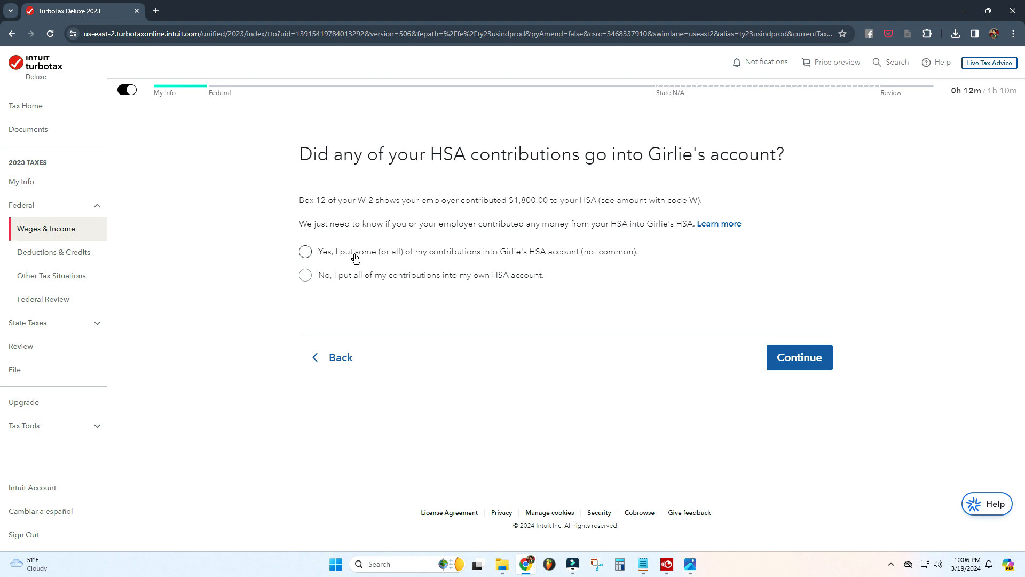
Step: Answer that all HSA contributions went into your own HSA account, not the spouse's, and continue
click(306, 277)
click(808, 368)
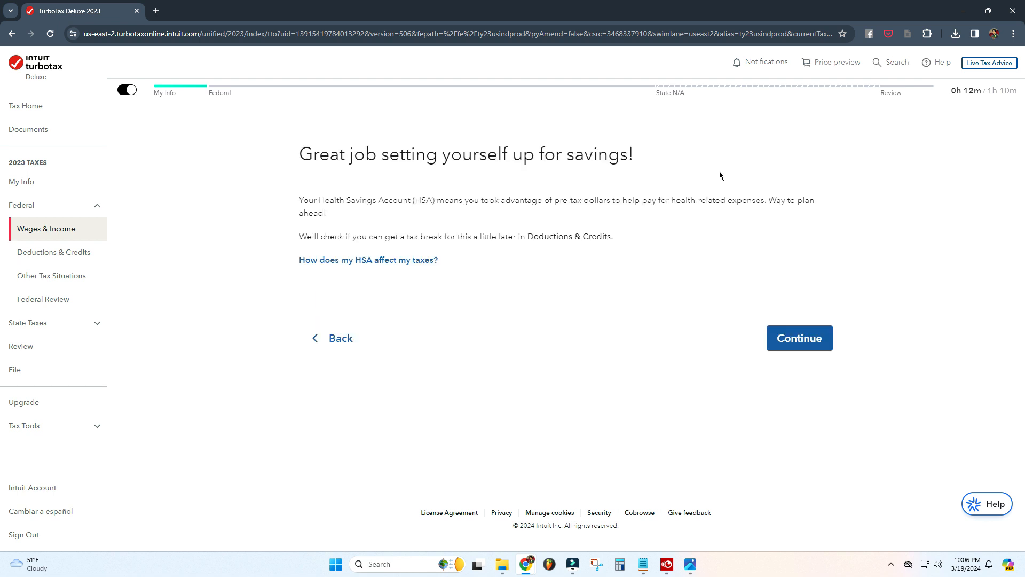
Step: Finish the W-2 section and answer No to the income questions, including interest and Form 1099-K
click(800, 339)
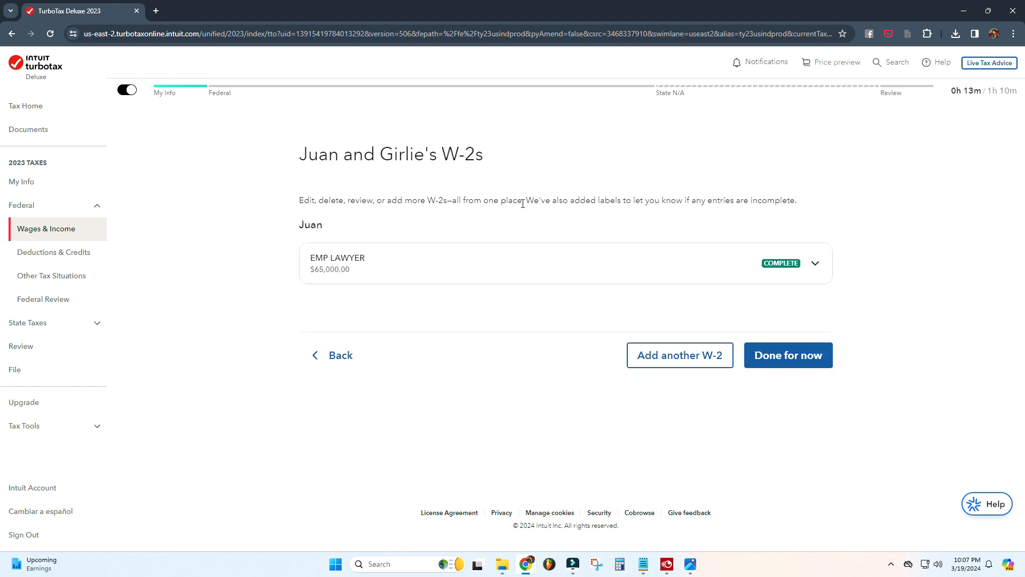
click(793, 358)
click(580, 366)
click(829, 337)
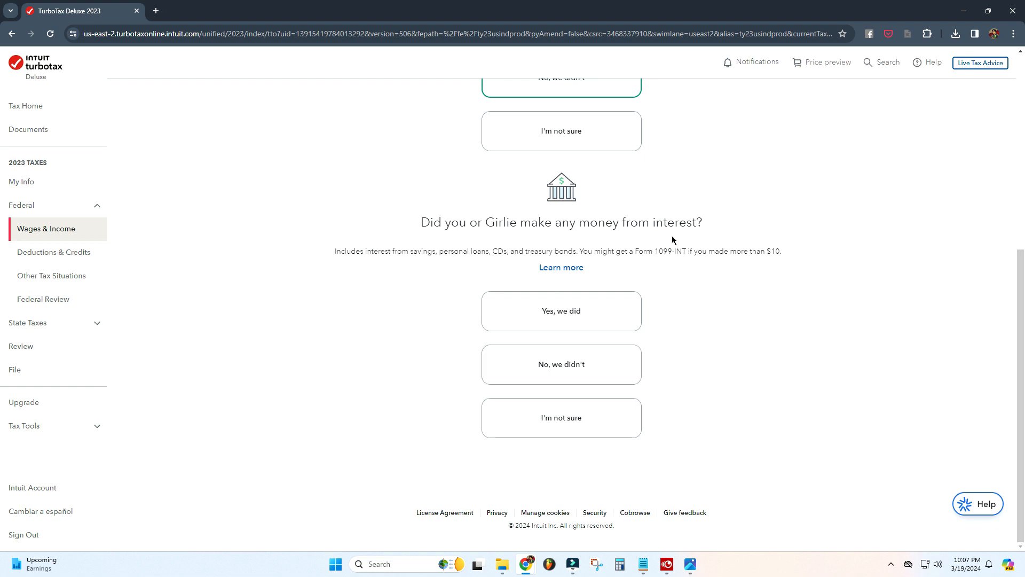
click(561, 371)
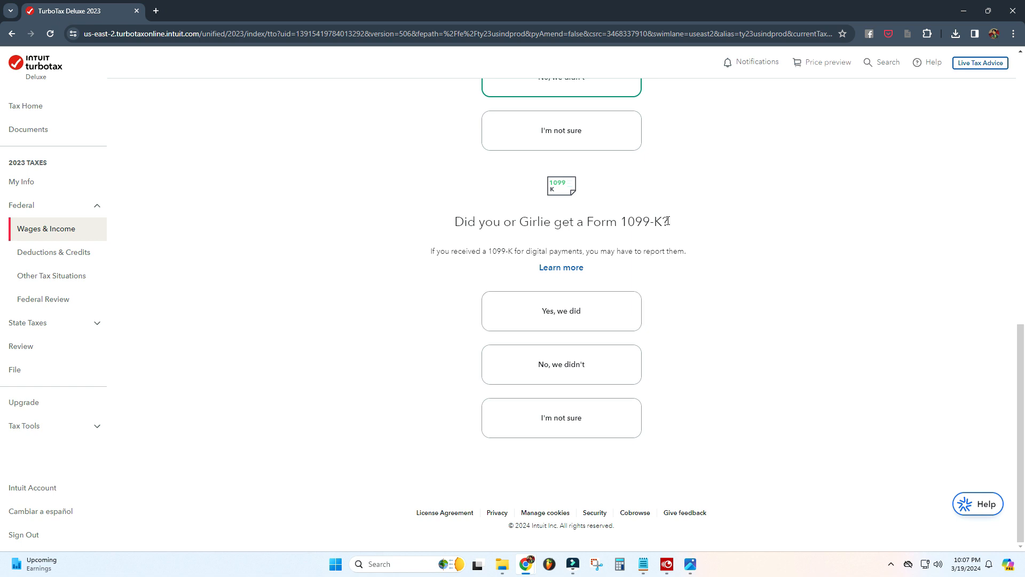
click(566, 368)
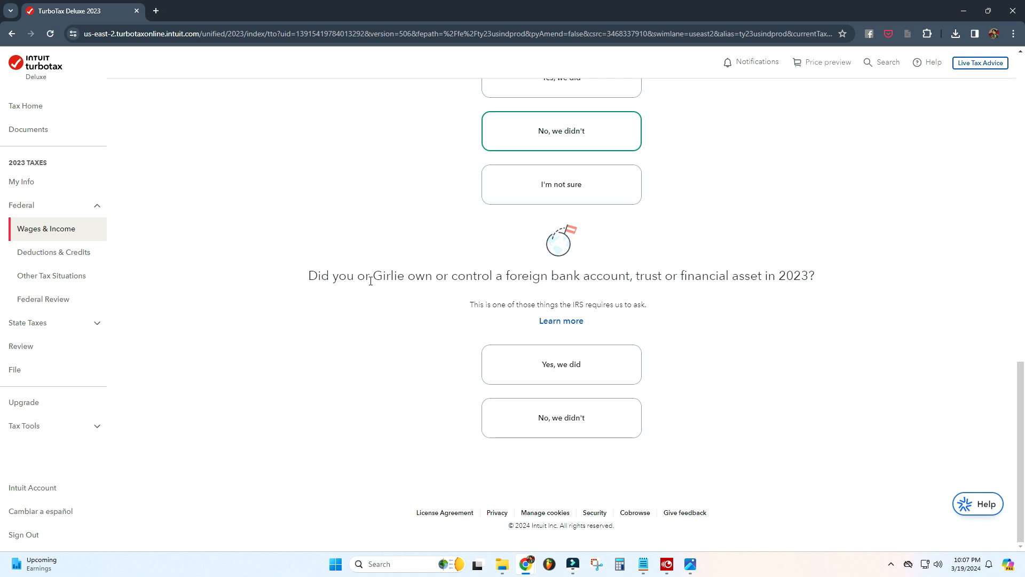
Step: Answer Yes to owning a foreign bank account, No to foreign accounts exceeding $10,000, and continue
click(567, 365)
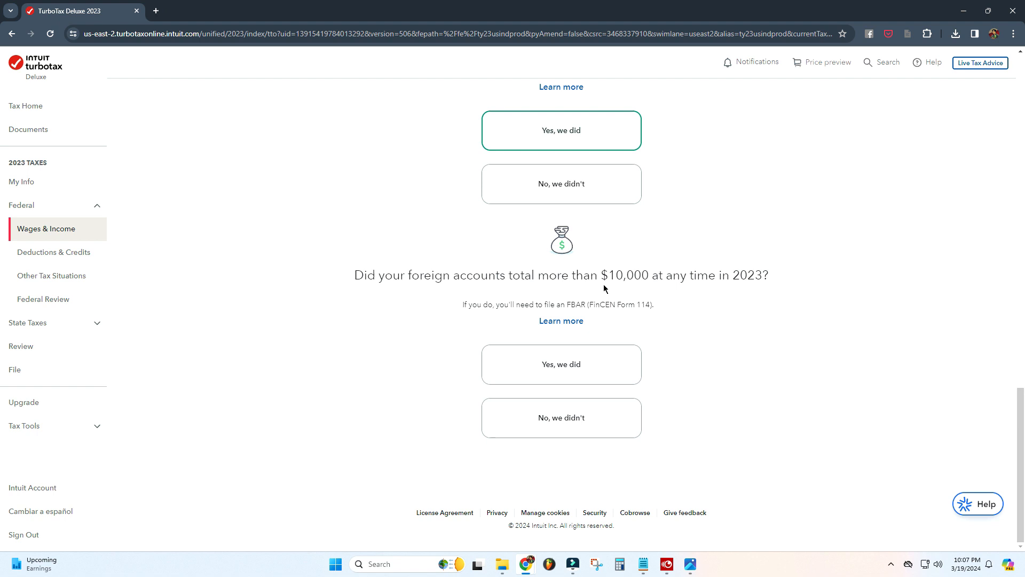
click(563, 421)
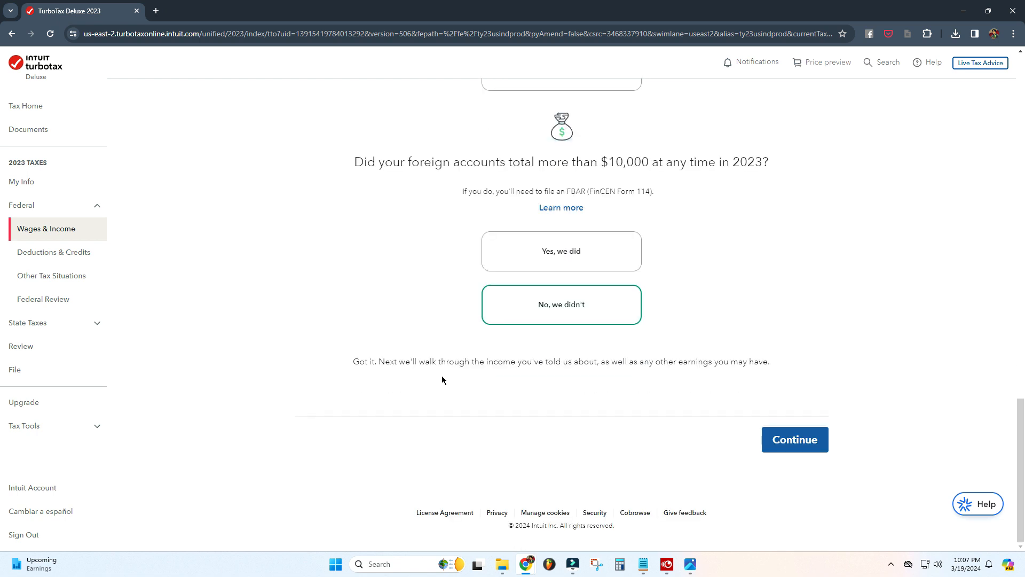
click(801, 440)
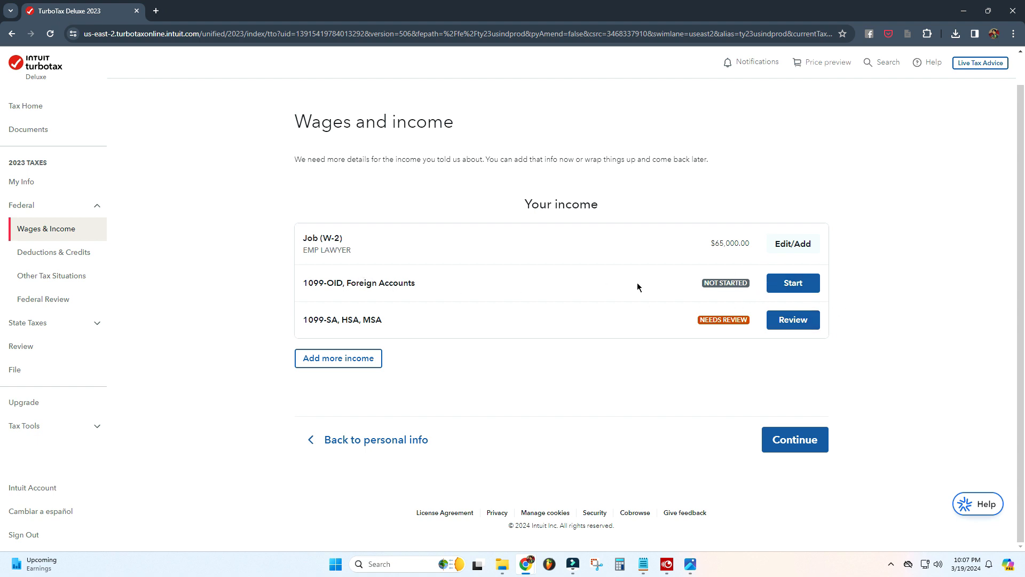
Step: Start the pending income items from the Wages and income summary
click(802, 285)
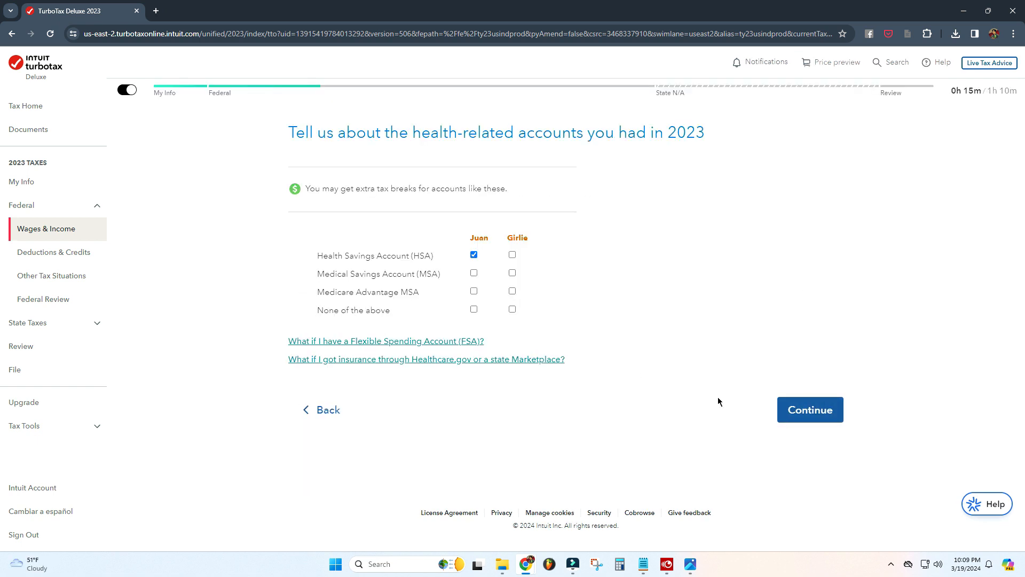
click(806, 408)
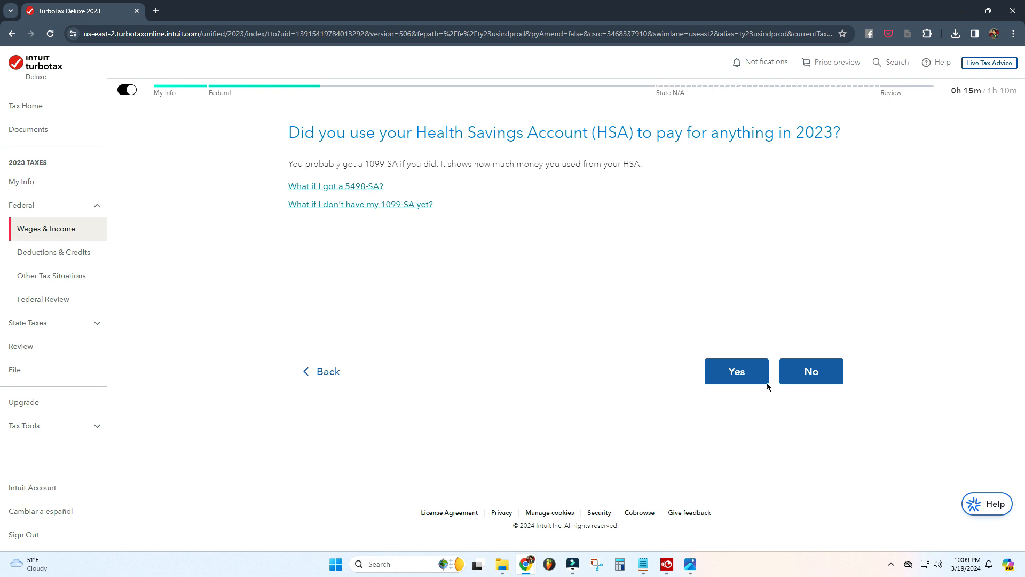
click(741, 377)
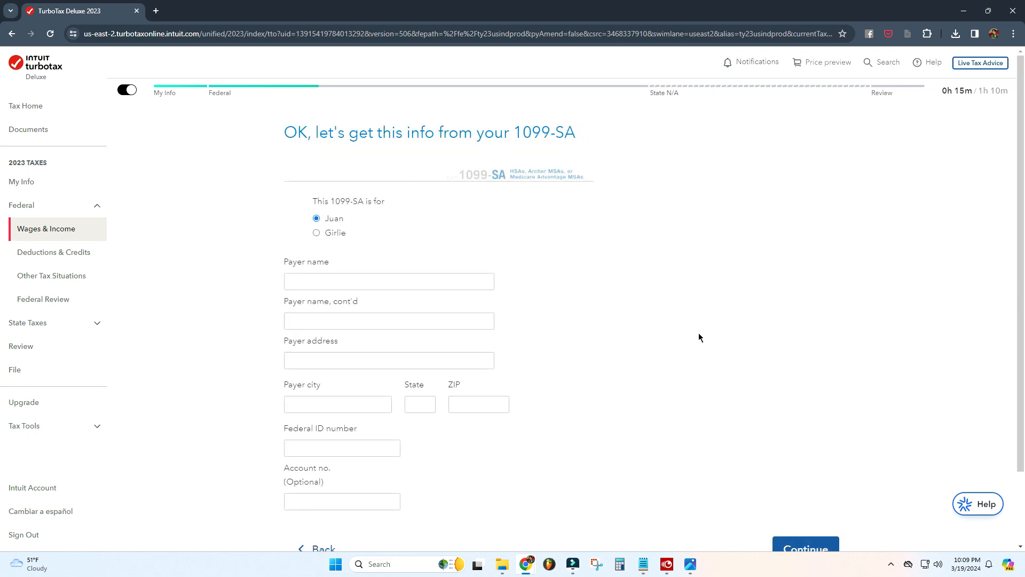
scroll(698, 338, down, 2)
click(319, 467)
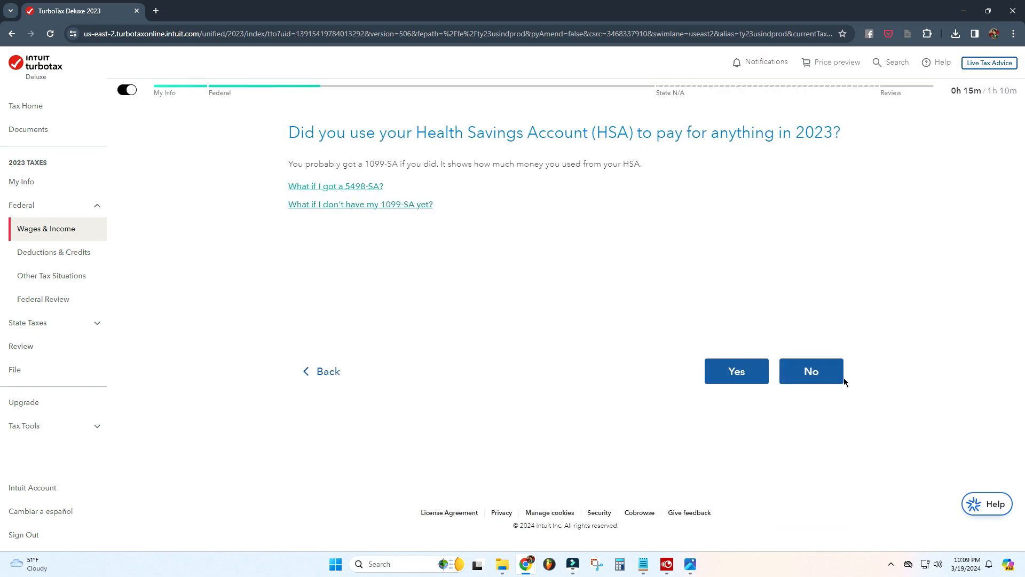
Step: Answer No to using the HSA to pay for anything and enter 20 as Juan's personal HSA contributions
click(819, 377)
click(825, 373)
click(812, 373)
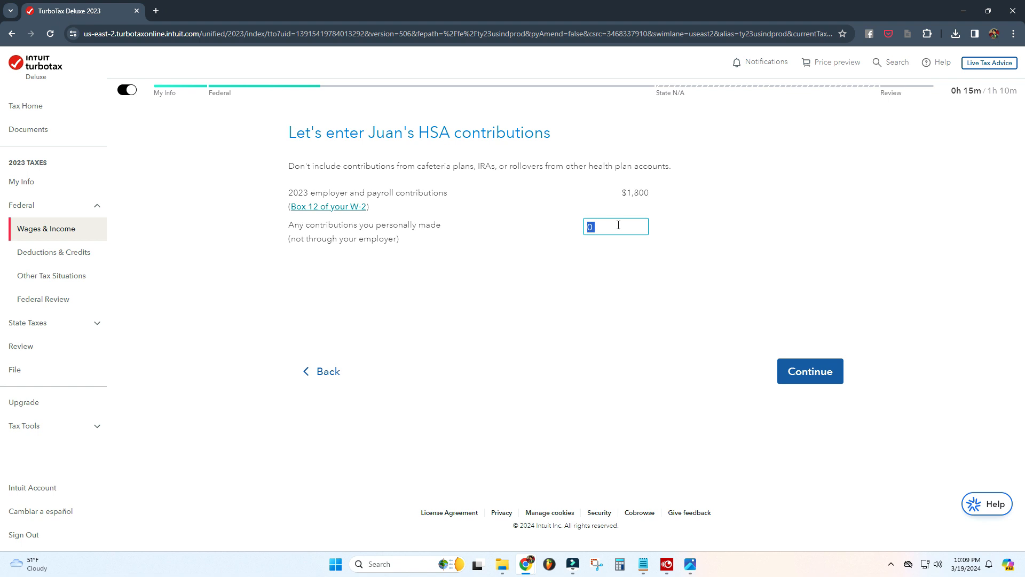
text(200)
click(806, 373)
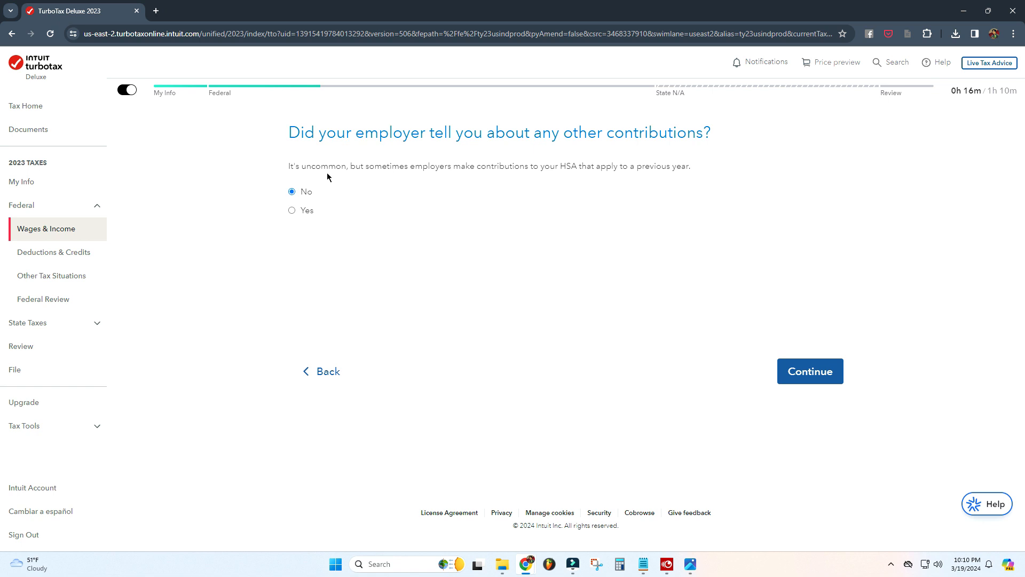
Step: Answer No to other employer contributions and Medicare, and Yes to Juan's HDHP with Family plan coverage every month
click(808, 373)
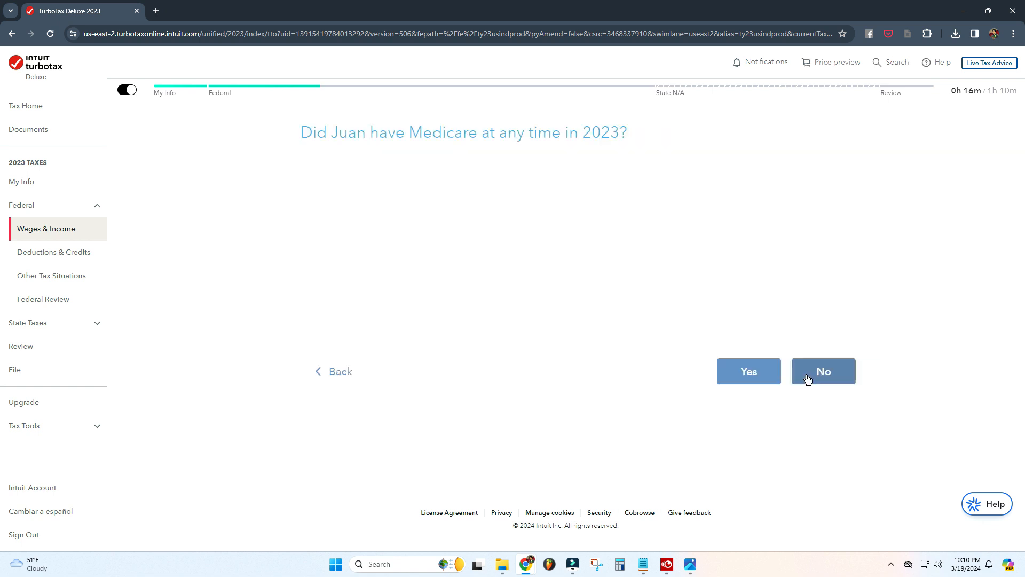
click(808, 376)
click(332, 218)
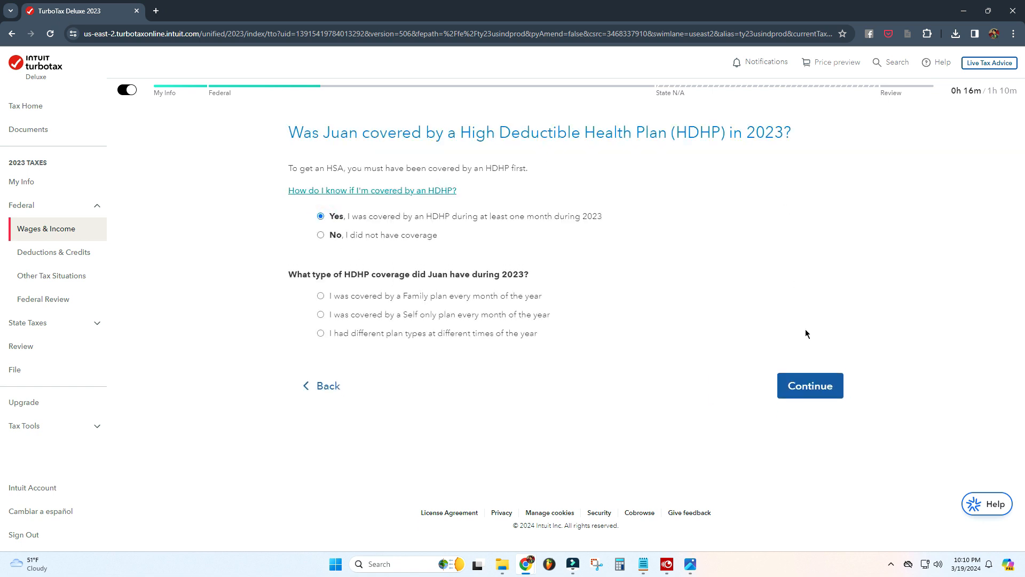
click(320, 295)
click(810, 385)
Step: Answer No to Girlie's HDHP coverage lapse being due to disability and skip her 2022 HSA contributions
click(810, 368)
click(819, 373)
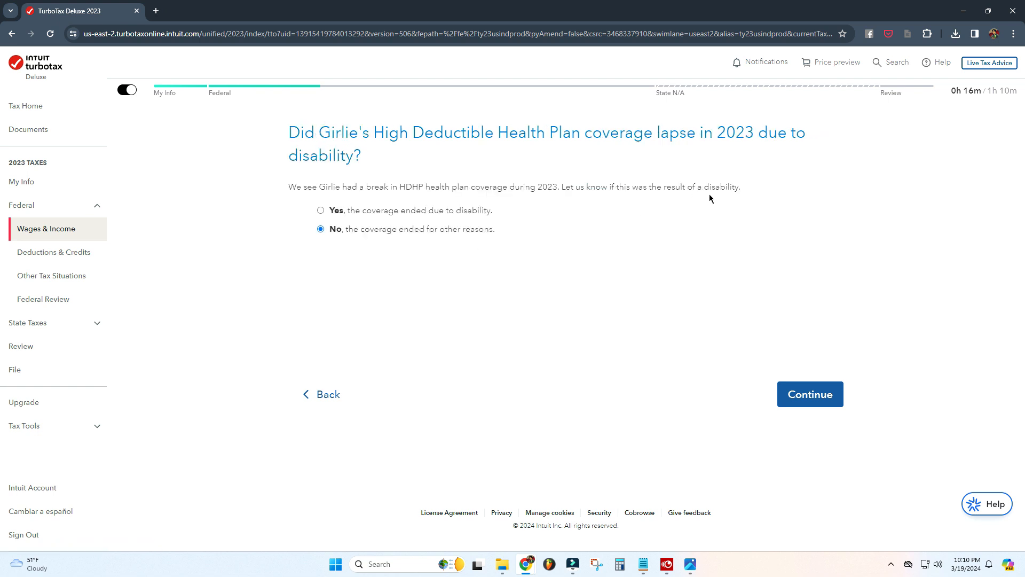
click(810, 394)
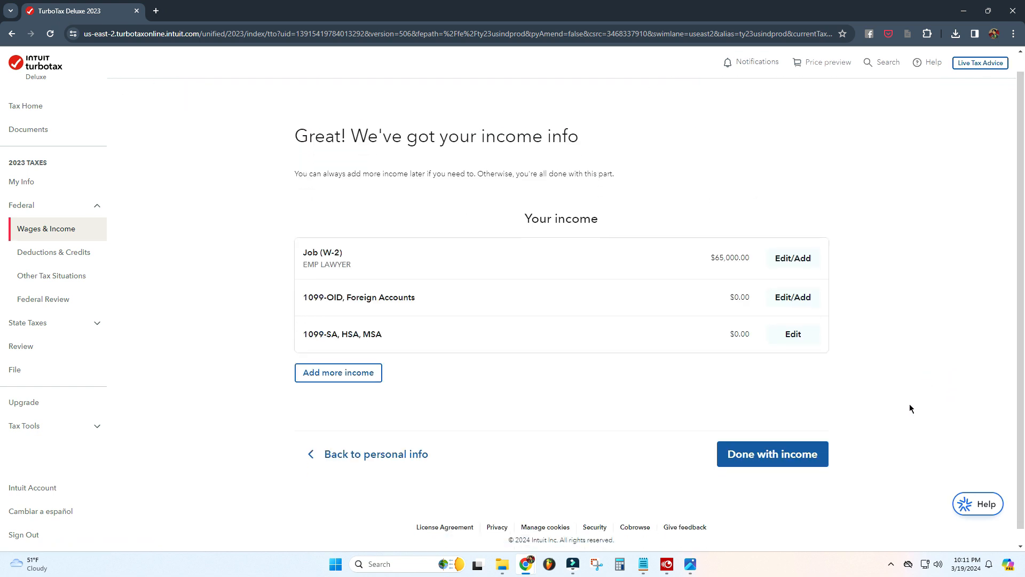
click(768, 453)
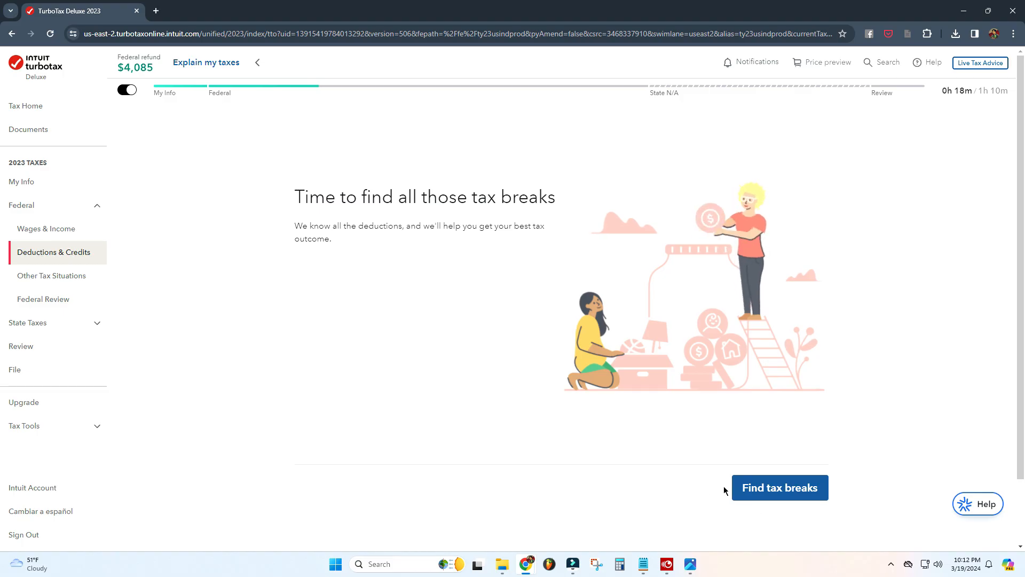
Step: Start finding tax breaks and choose to get help deciding between the Standard Deduction and itemizing
click(784, 487)
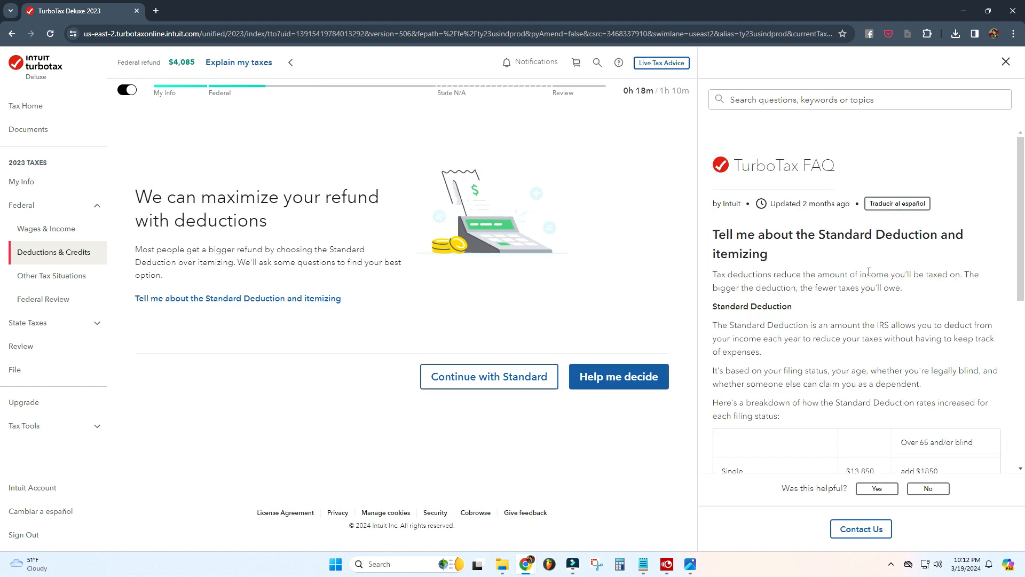
scroll(889, 273, down, 1)
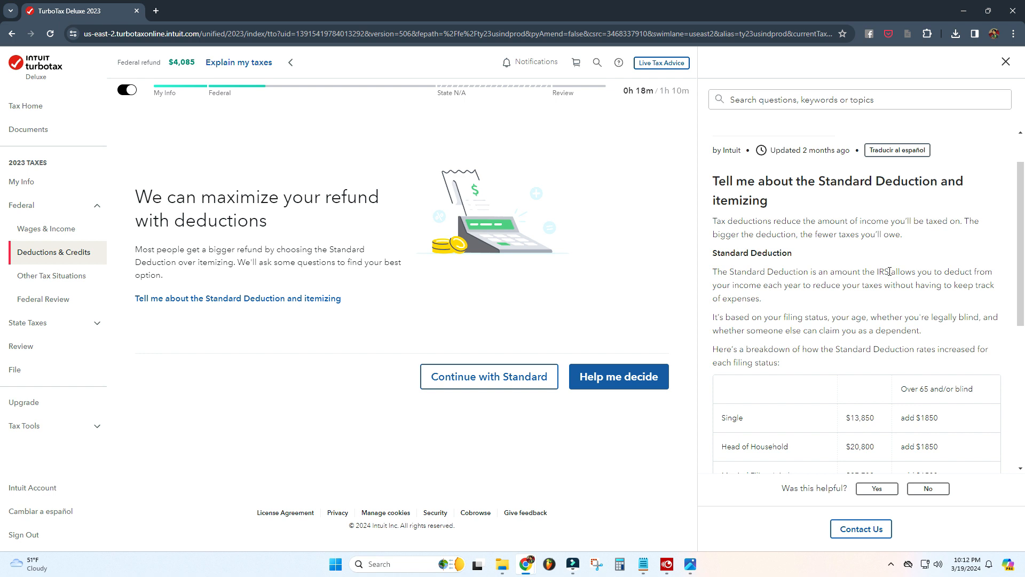
scroll(889, 271, down, 2)
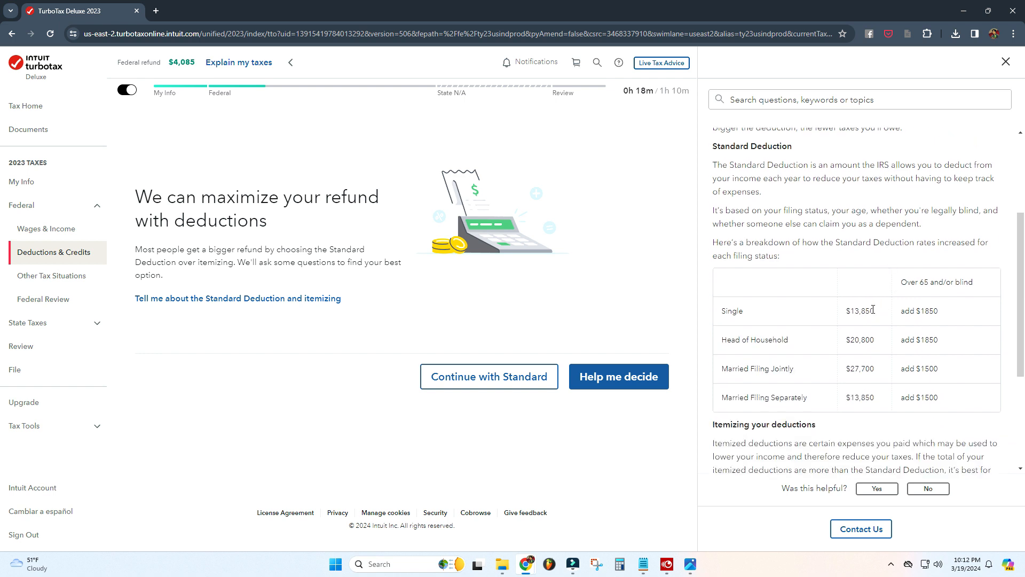
drag(880, 316, 848, 319)
drag(879, 373, 850, 369)
click(796, 224)
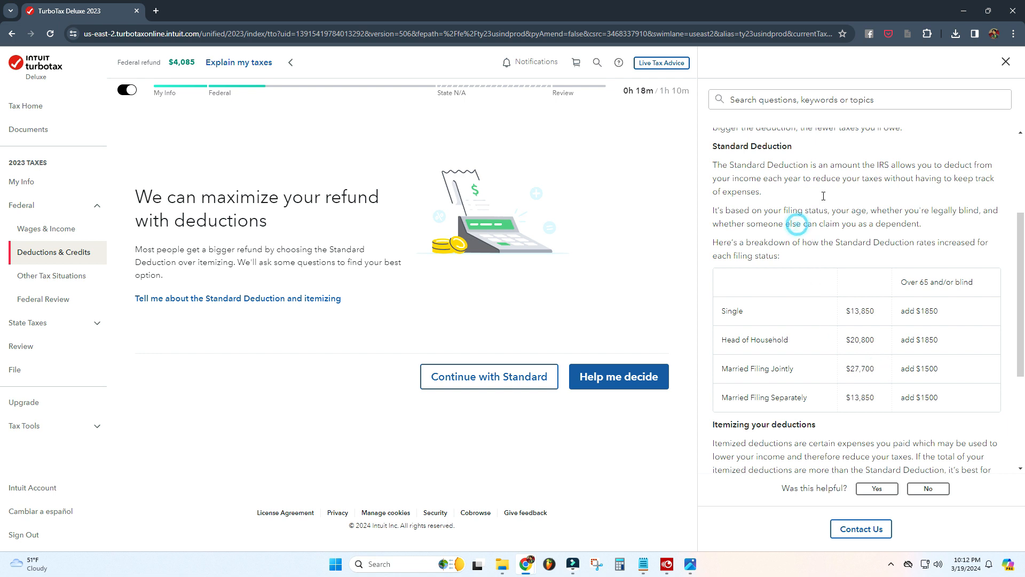
click(1008, 62)
click(764, 380)
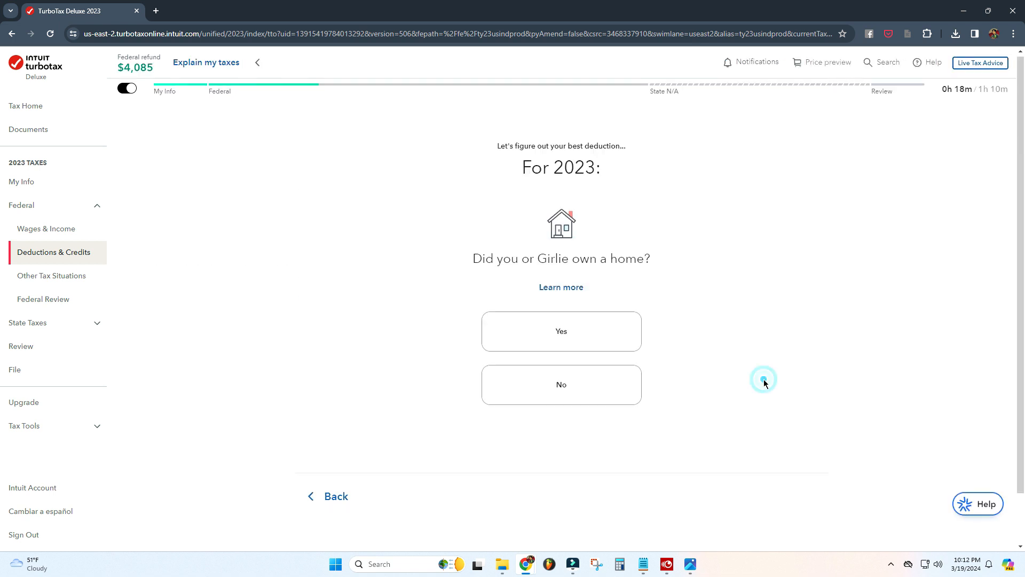
Step: Answer the deduction questions, picking $1 - $6,600 for charity and $1 - $13,100 for medical, and accept the Standard Deduction
click(568, 329)
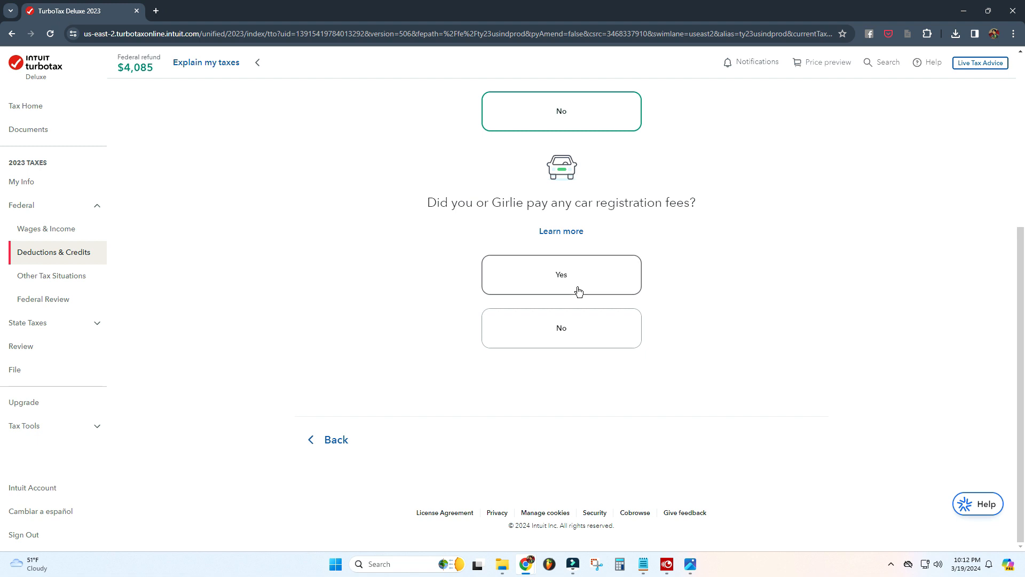
click(559, 277)
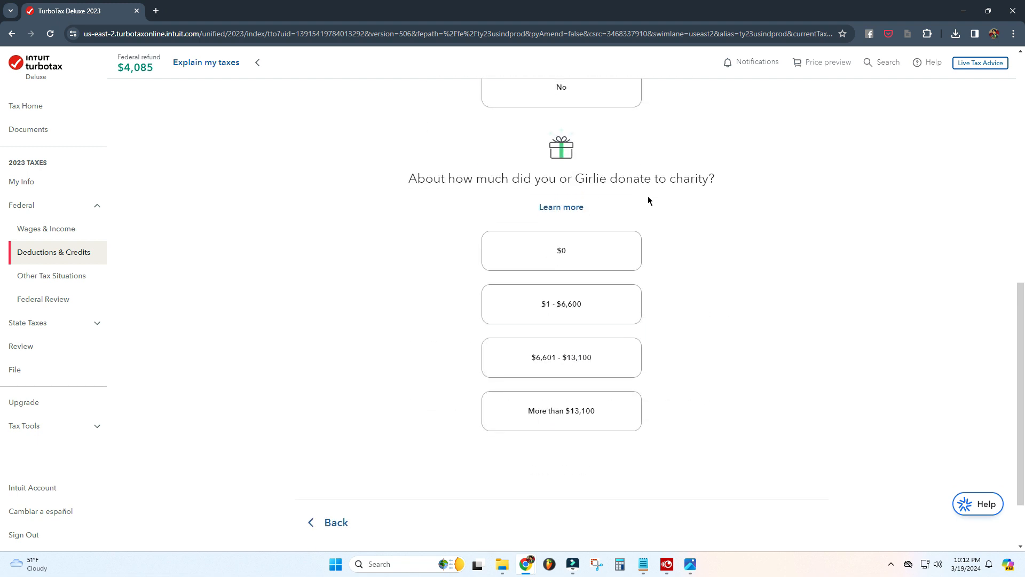
click(579, 306)
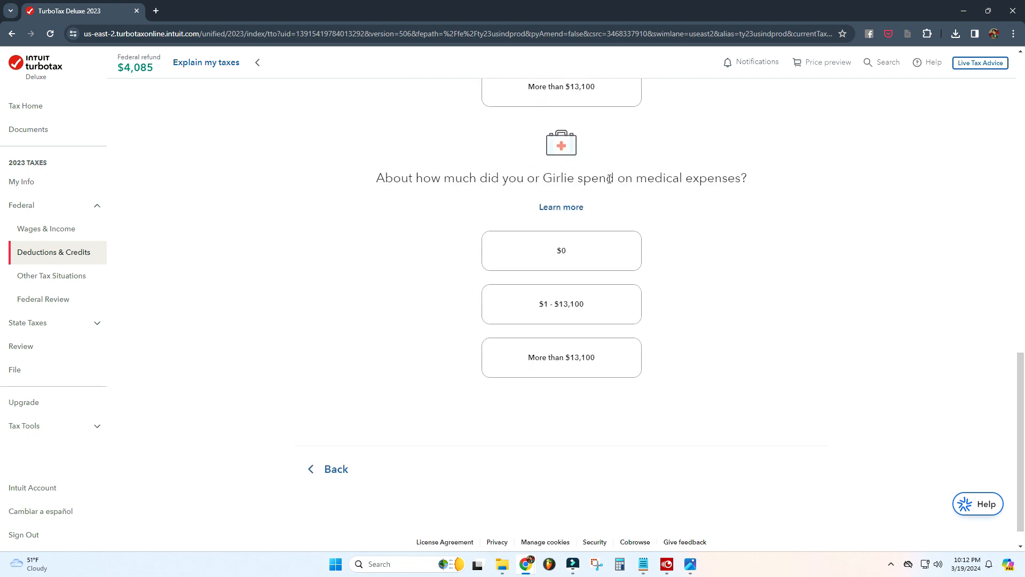
click(559, 302)
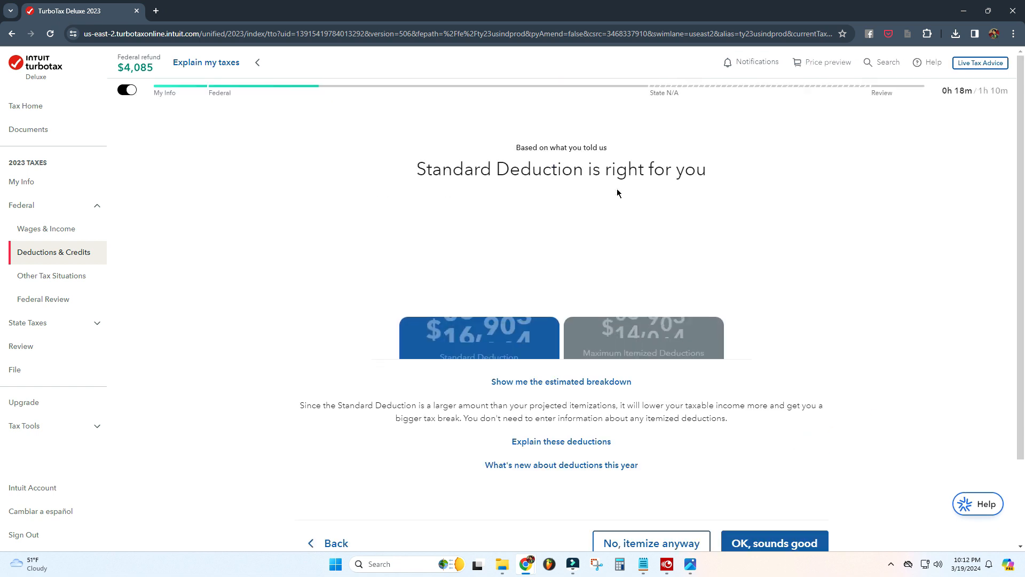
key(Return)
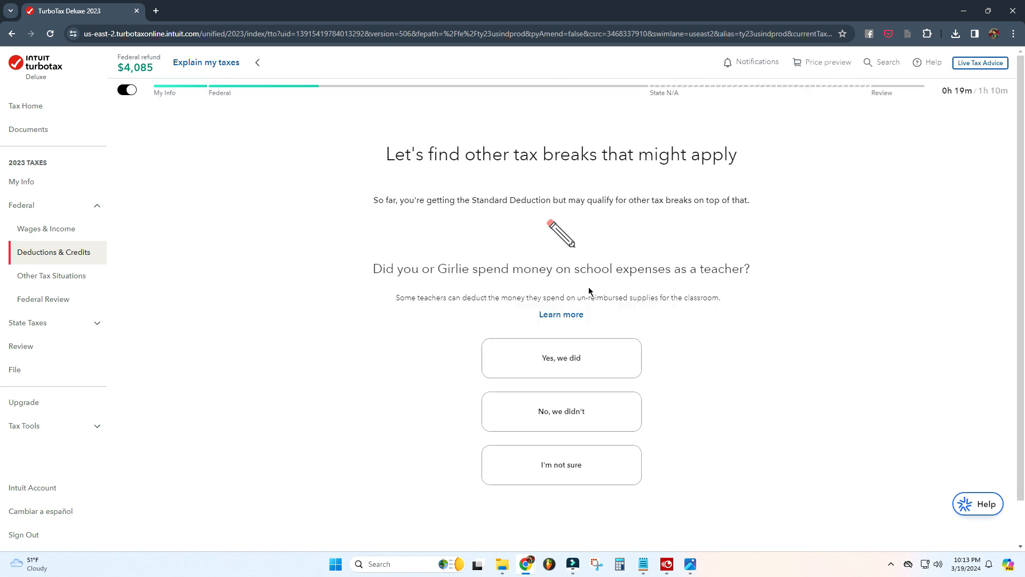
Step: Answer No to teacher expenses, student loans, dependent care, estimated payments, IRA contributions, college expenses and foreign taxes
click(567, 414)
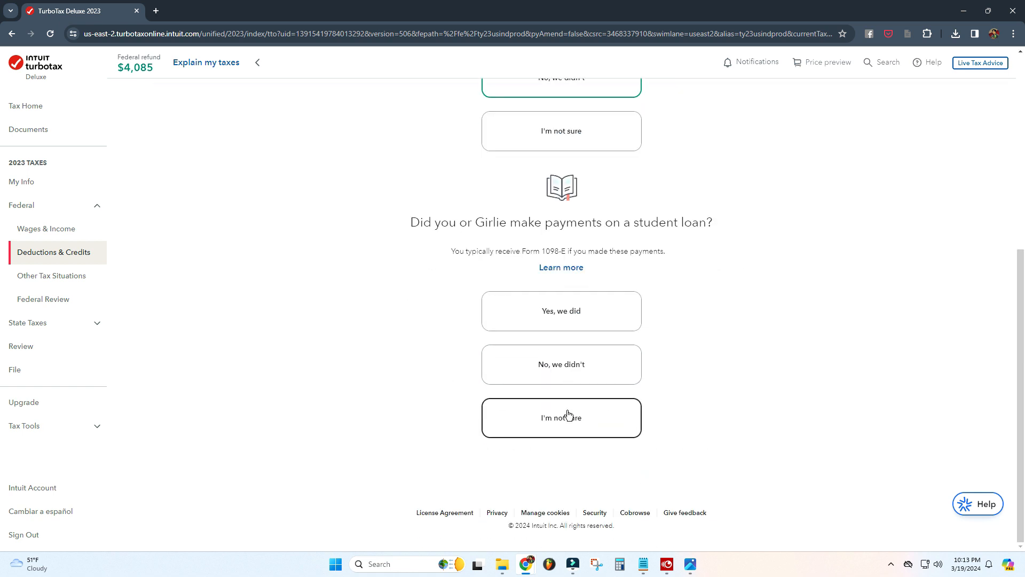
click(561, 369)
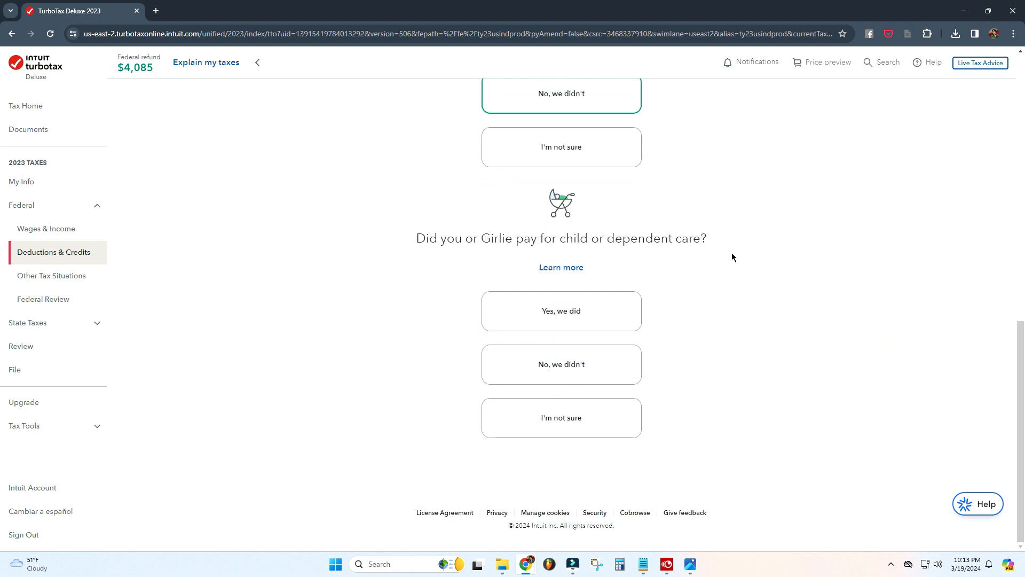
click(570, 375)
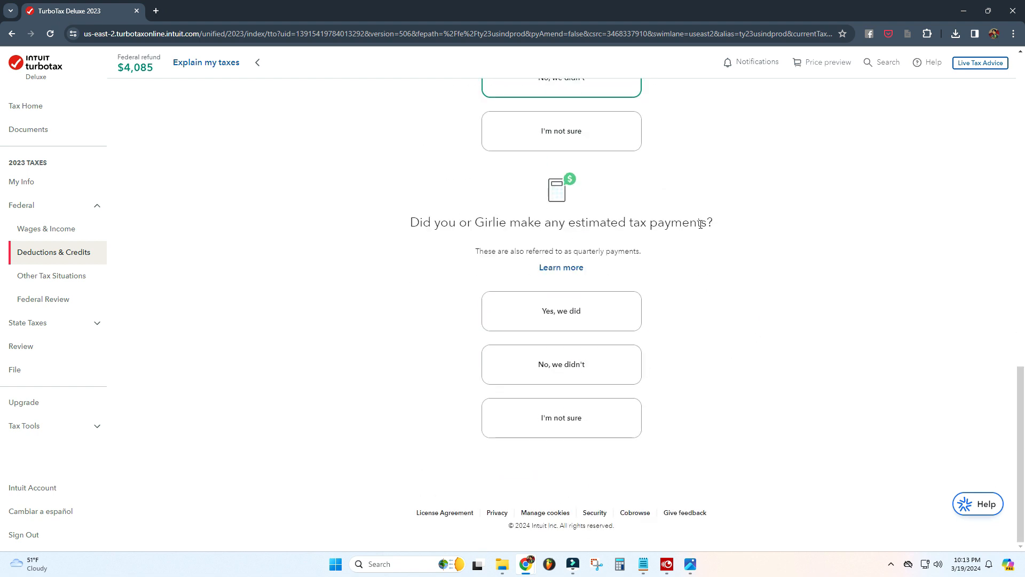
click(579, 368)
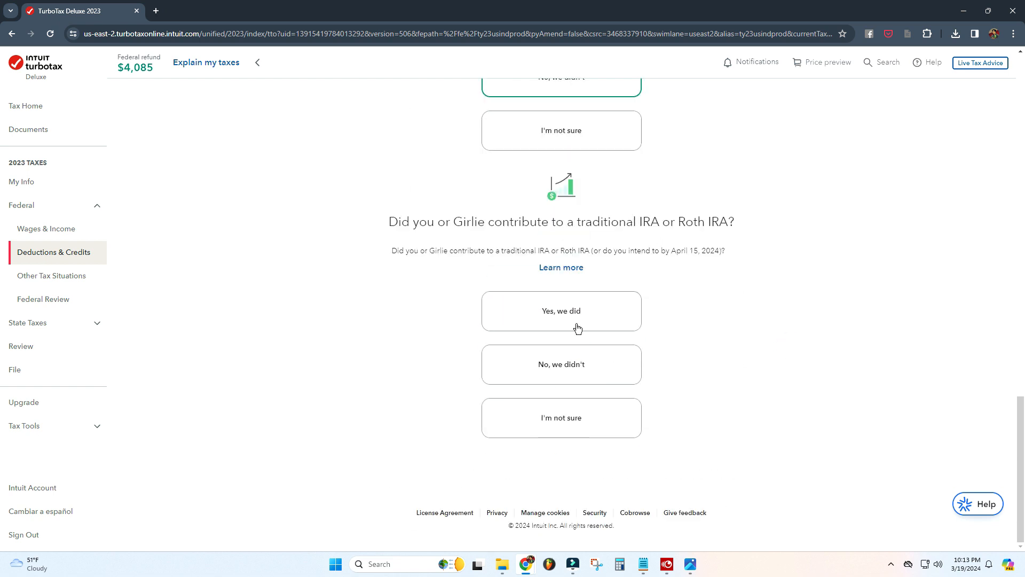
click(556, 378)
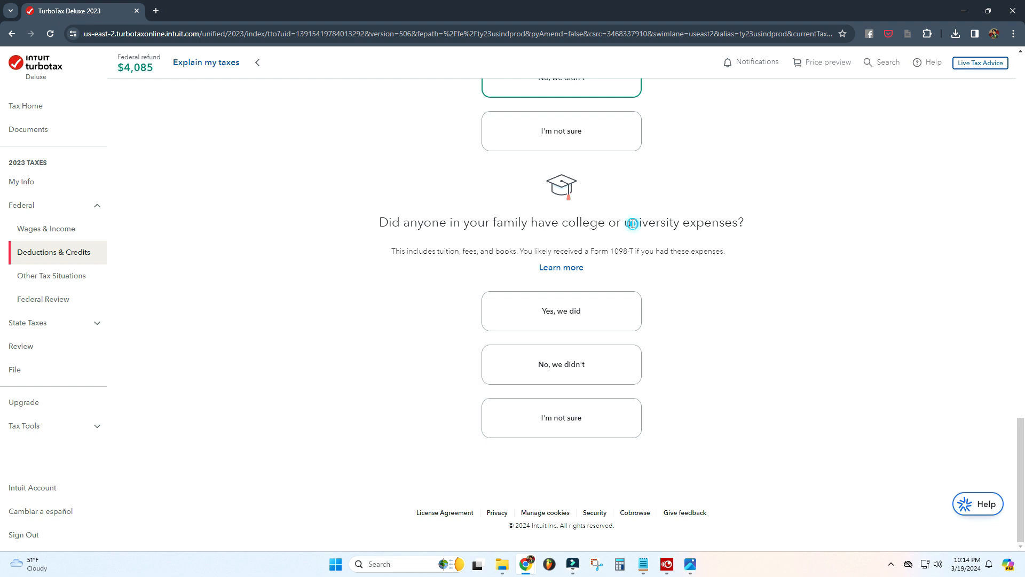
click(565, 370)
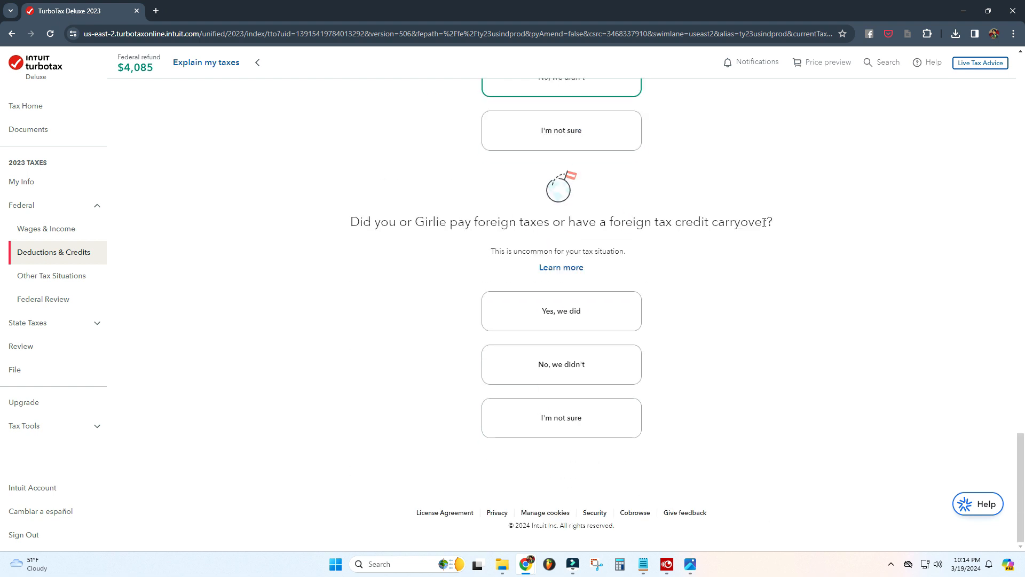
click(587, 421)
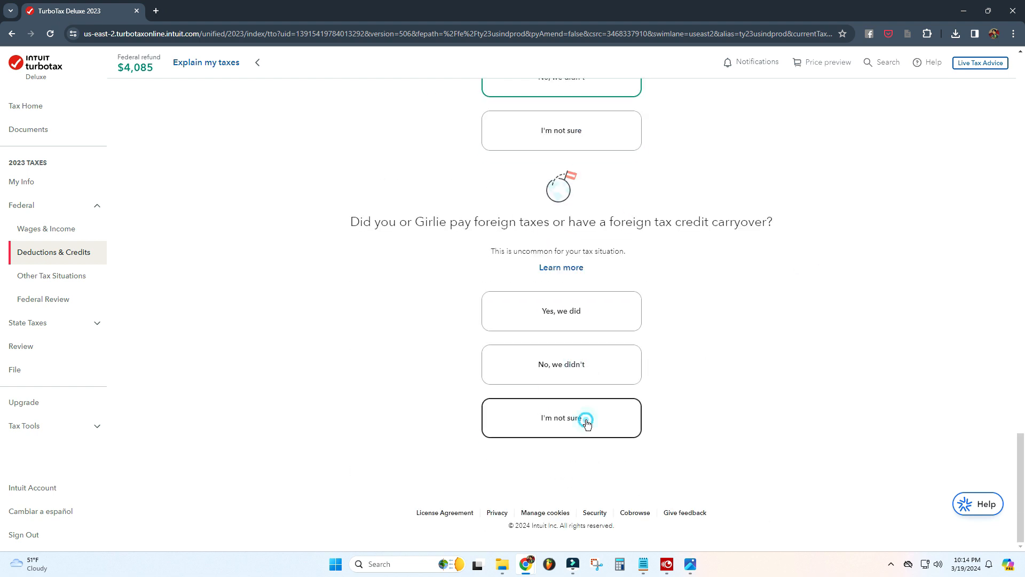
click(572, 373)
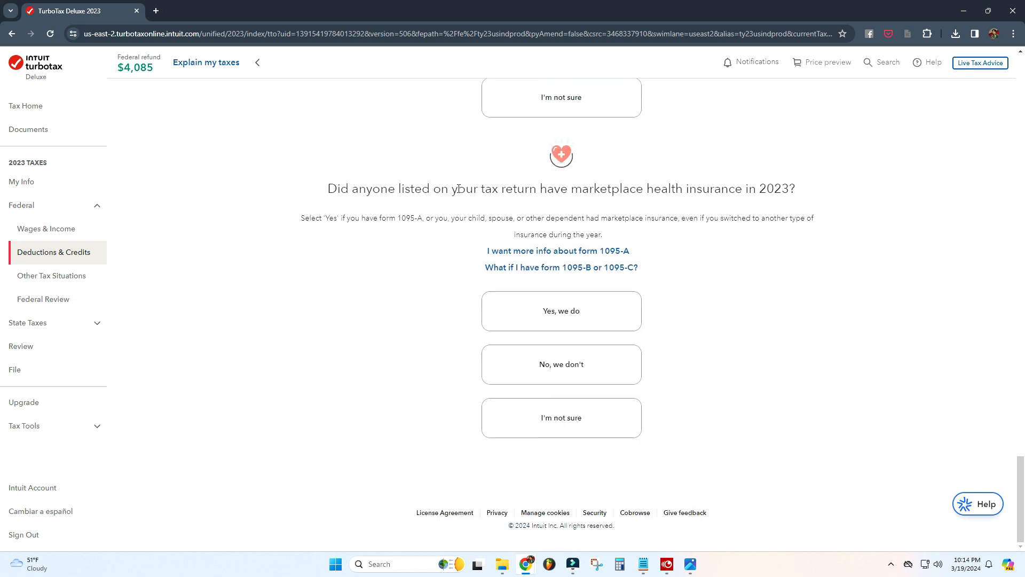
Step: Answer that no one on the return had marketplace health insurance in 2023
click(562, 376)
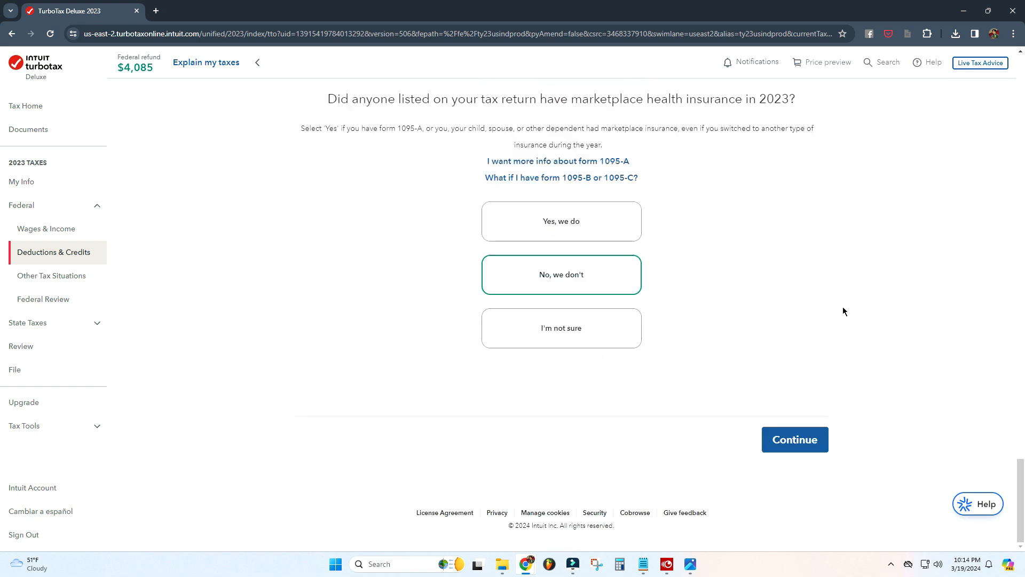
click(795, 439)
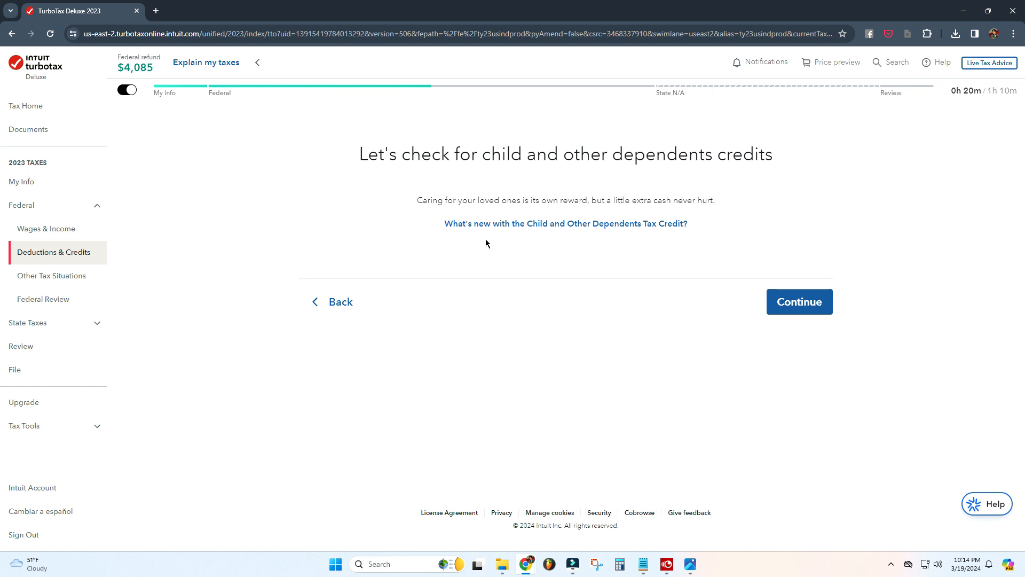
Step: Read the FAQ on what's new with the Child and Other Dependents Tax Credit
click(601, 224)
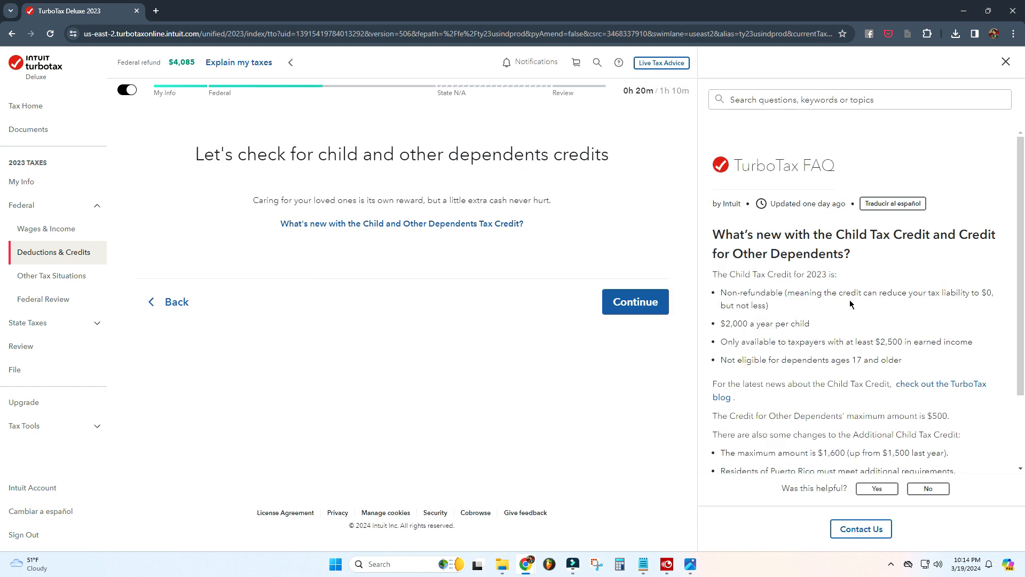
scroll(794, 301, down, 1)
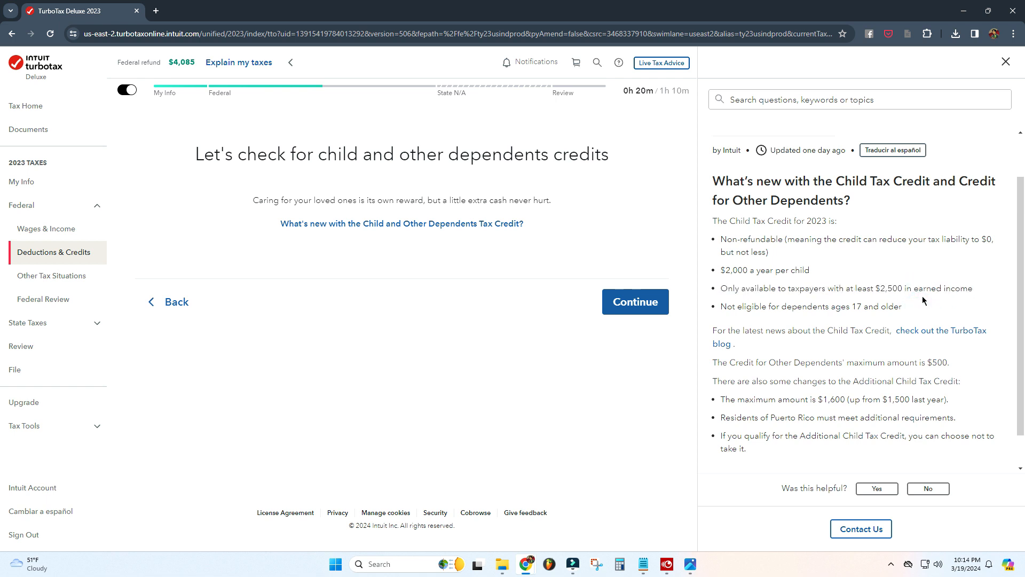
scroll(882, 267, down, 1)
click(1005, 62)
Step: Indicate that none of the uncommon Child and Other Dependents Tax Credit situations apply
click(801, 303)
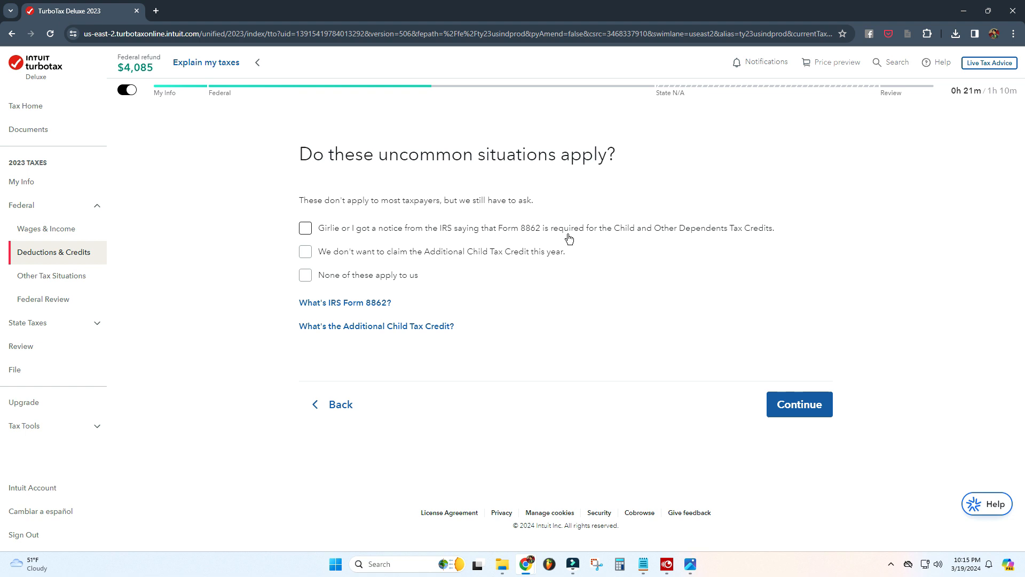
click(394, 275)
click(801, 414)
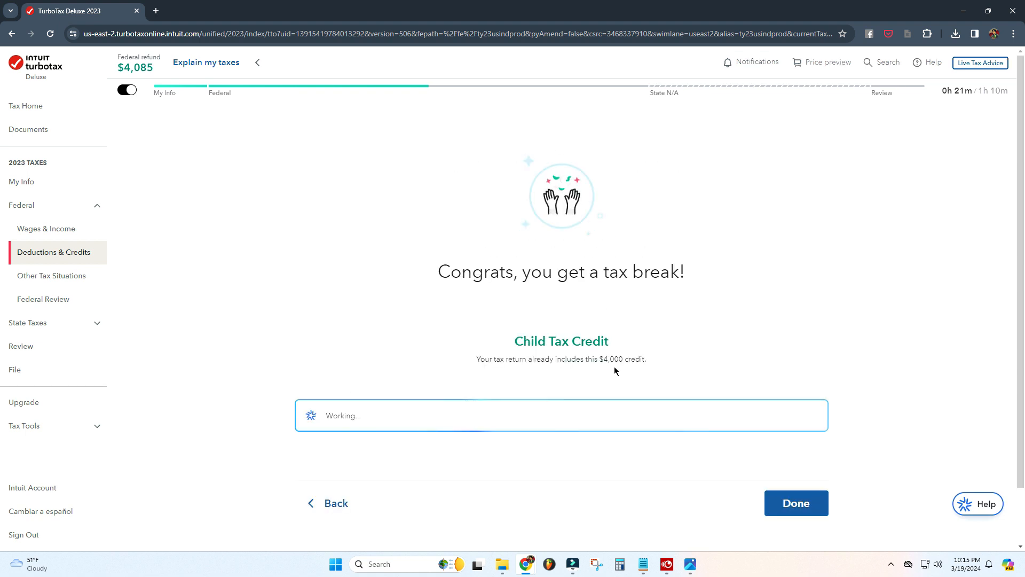
Step: Review the explanation of why the Child Tax Credit was received and finish that section
drag(648, 359, 598, 359)
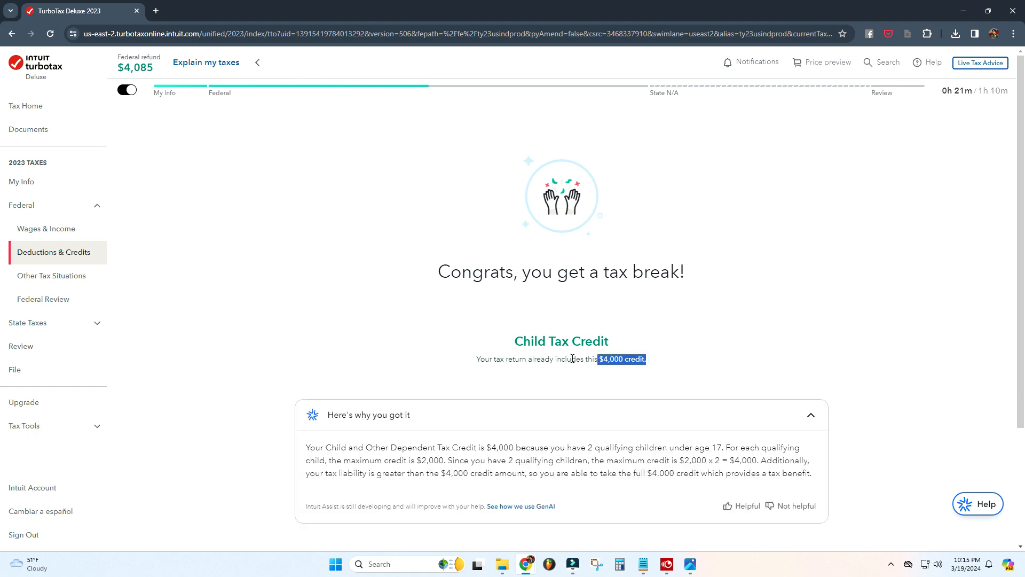
click(815, 309)
scroll(804, 303, down, 2)
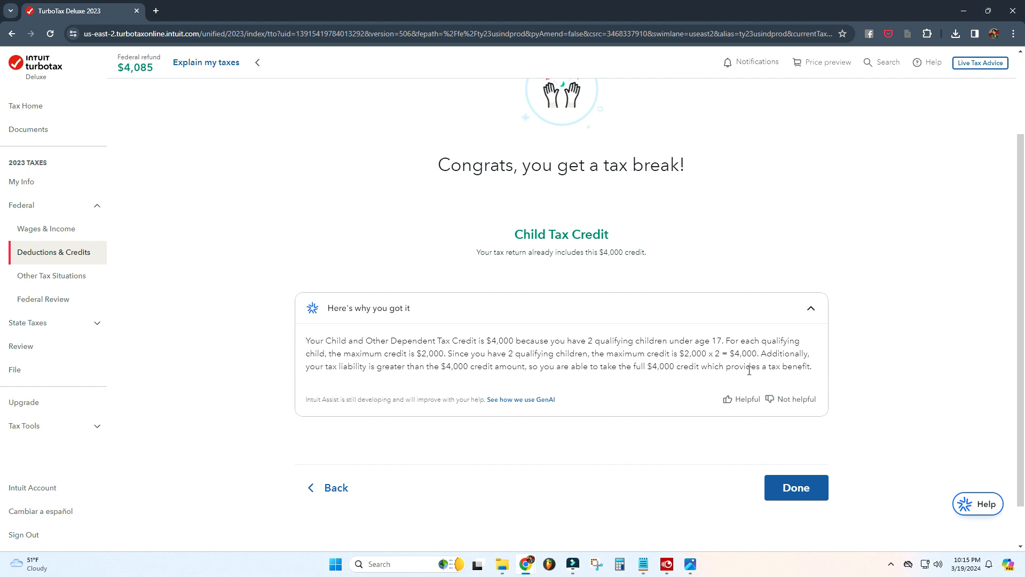
click(796, 487)
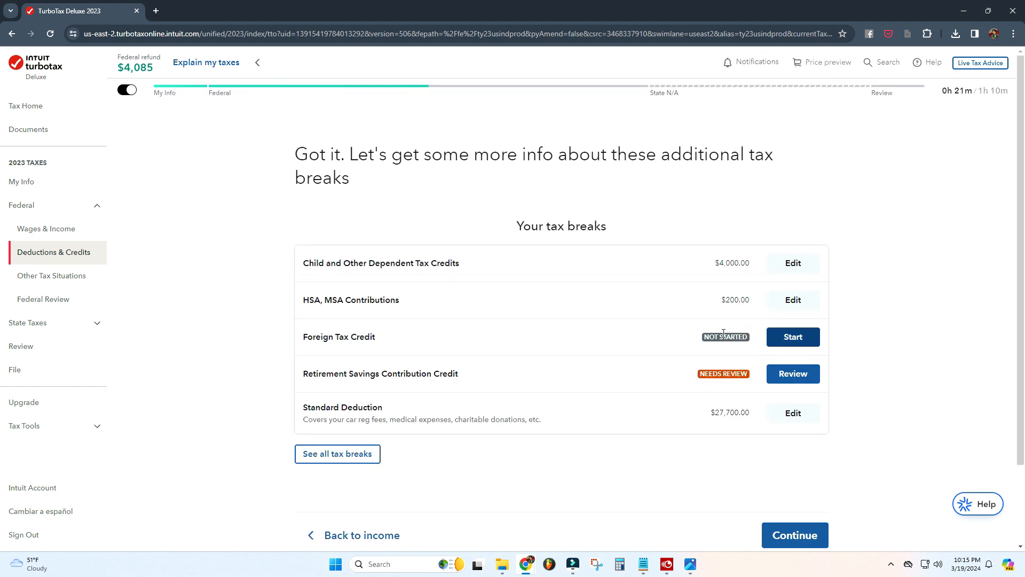
Step: Start the Foreign Tax Credit entry and begin reviewing the Retirement Savings Contribution Credit
click(797, 345)
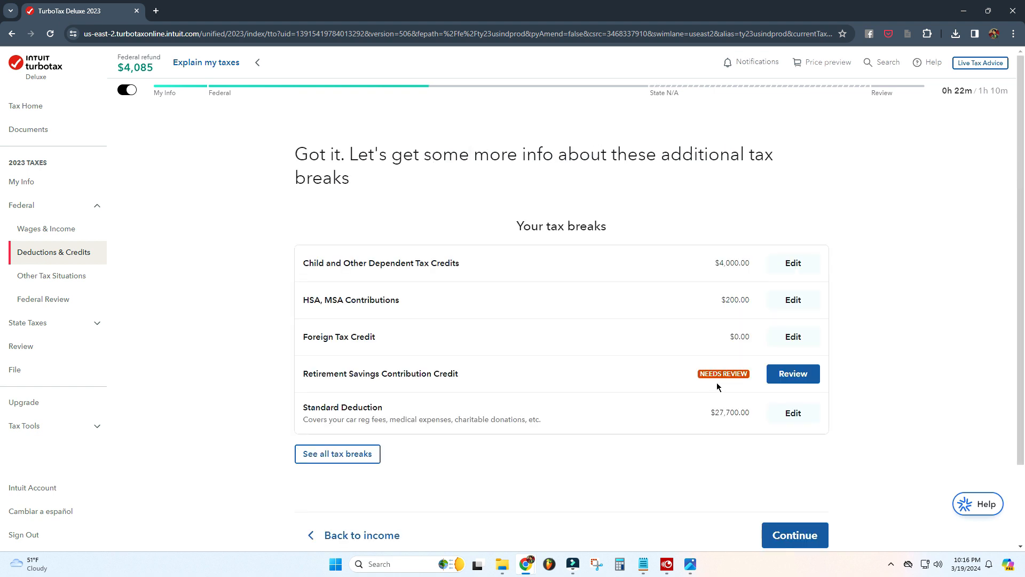
click(794, 374)
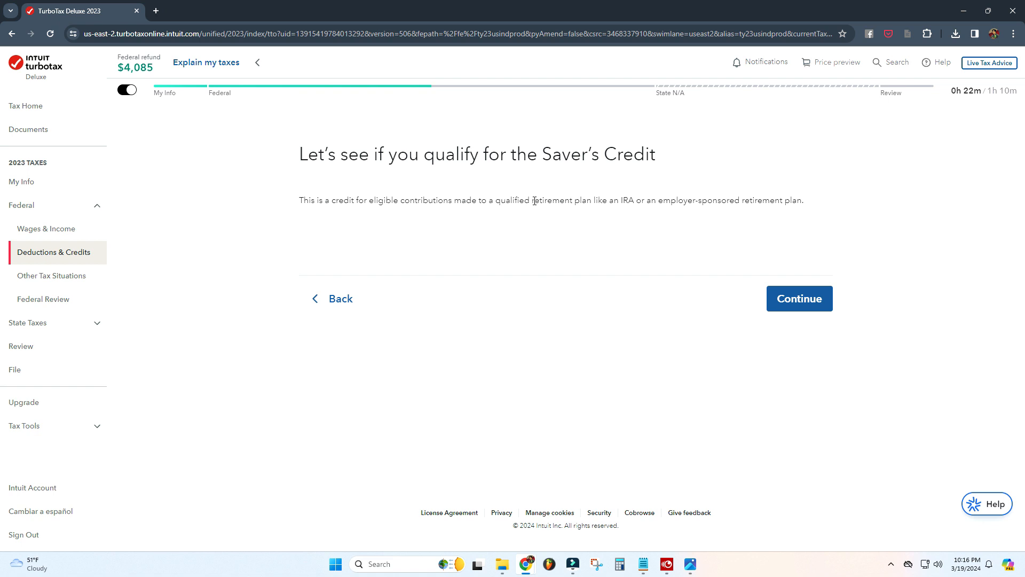
click(815, 304)
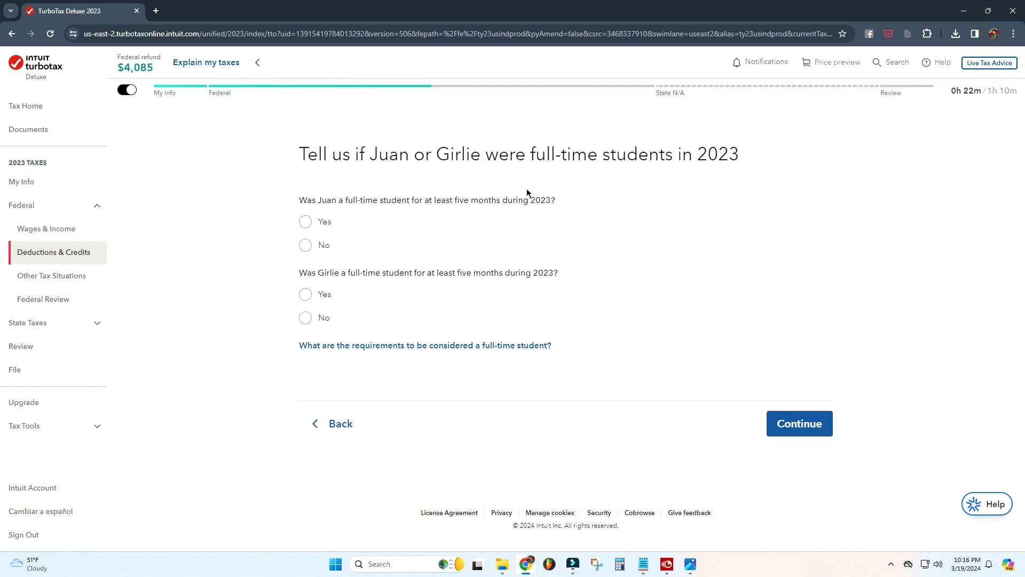
Step: Answer No to Juan being a full-time student, consulting the full-time student requirements FAQ
drag(340, 200, 614, 215)
click(594, 158)
click(305, 245)
click(366, 346)
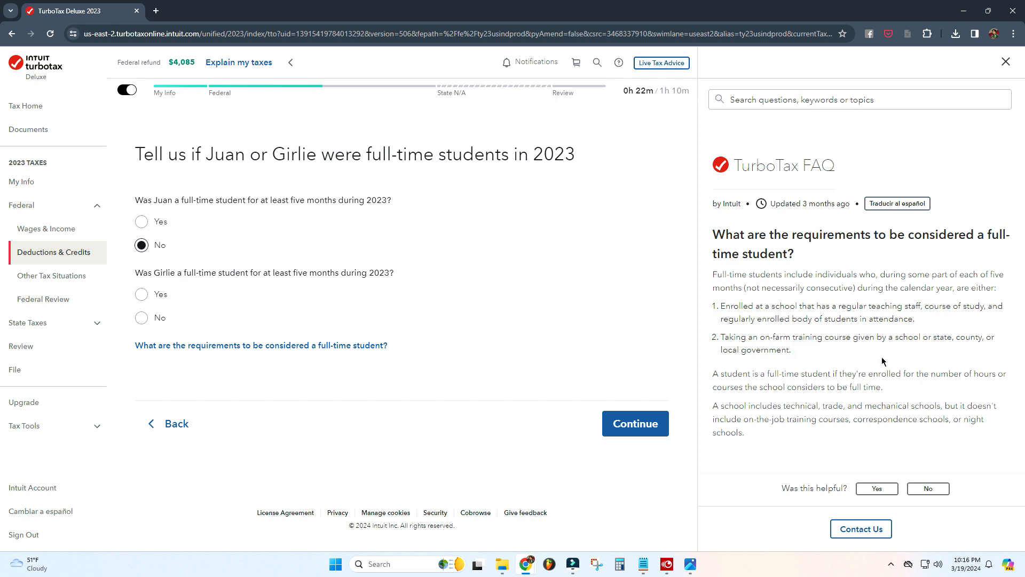
click(1000, 67)
click(934, 339)
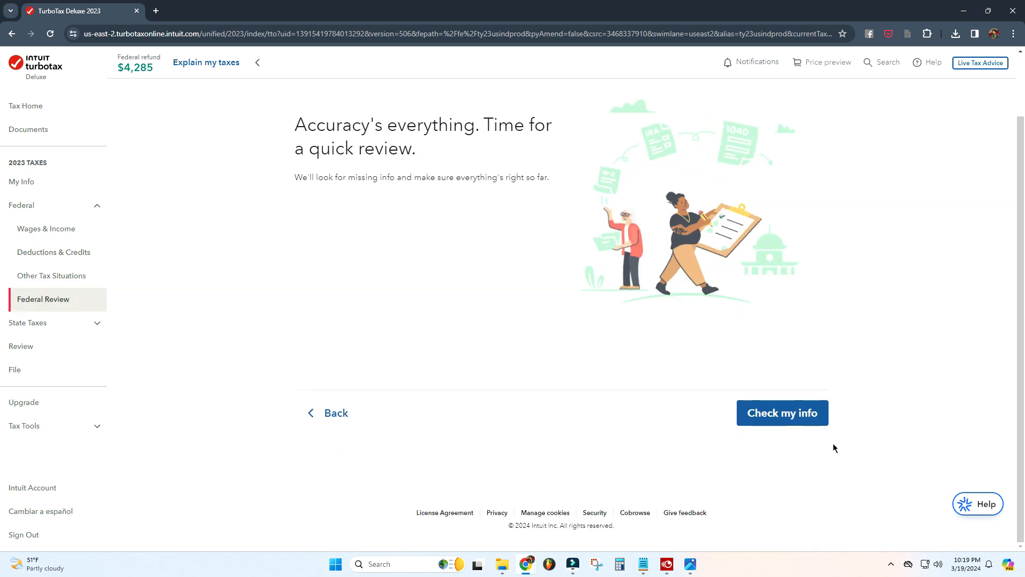
Step: Run the federal review check and skip the to-do list details for now
click(806, 414)
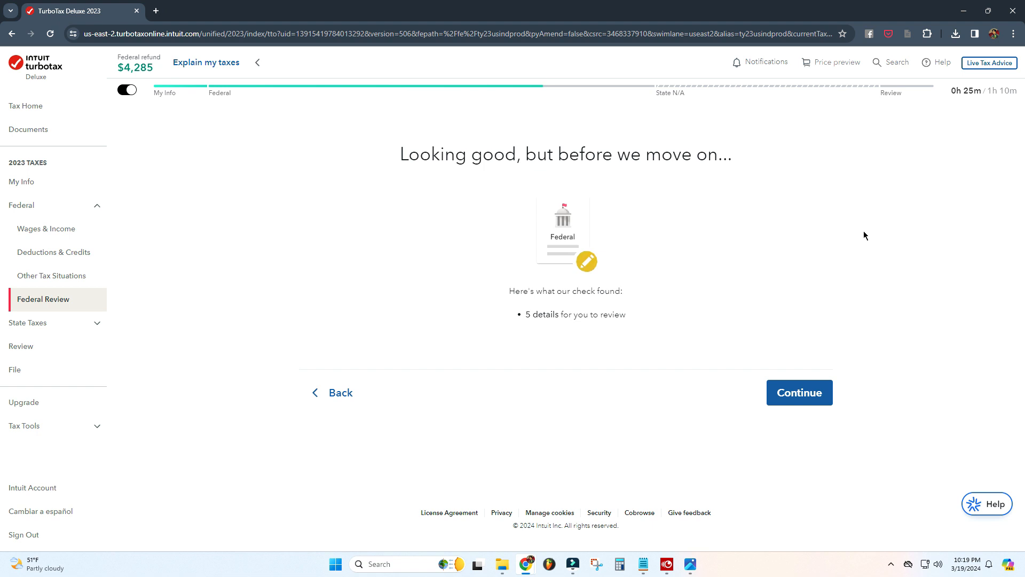
click(798, 394)
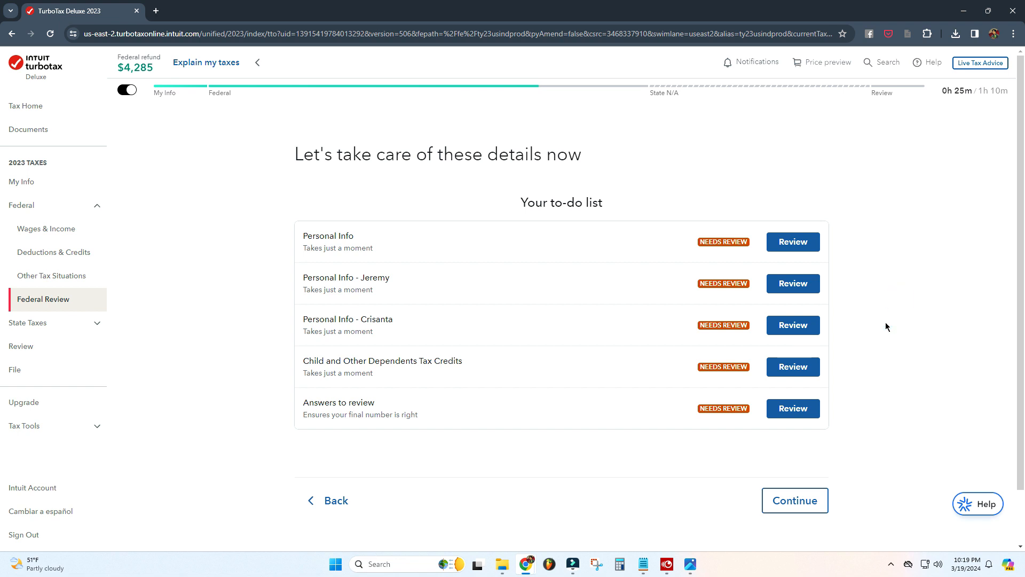
scroll(884, 322, down, 1)
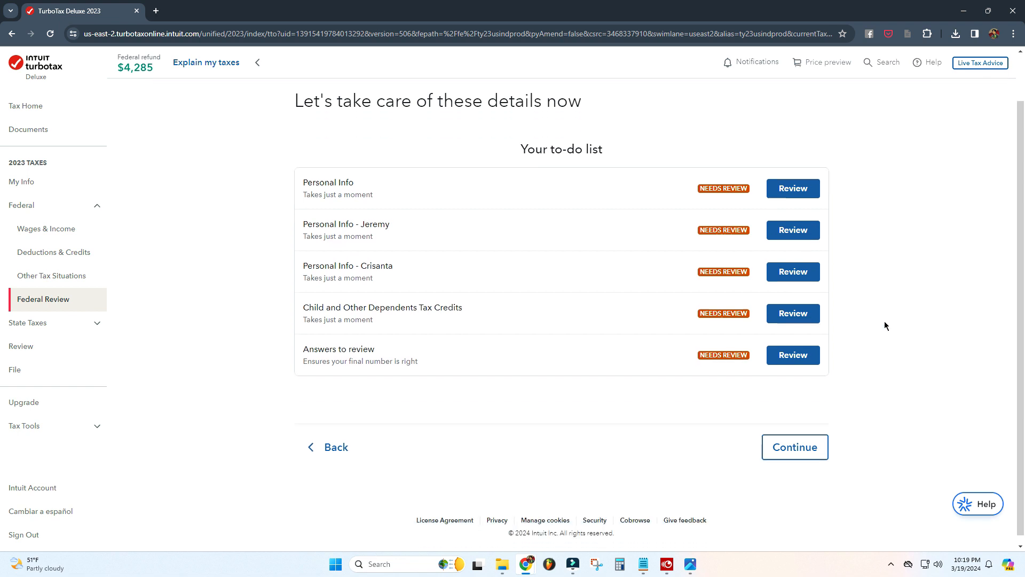
click(808, 453)
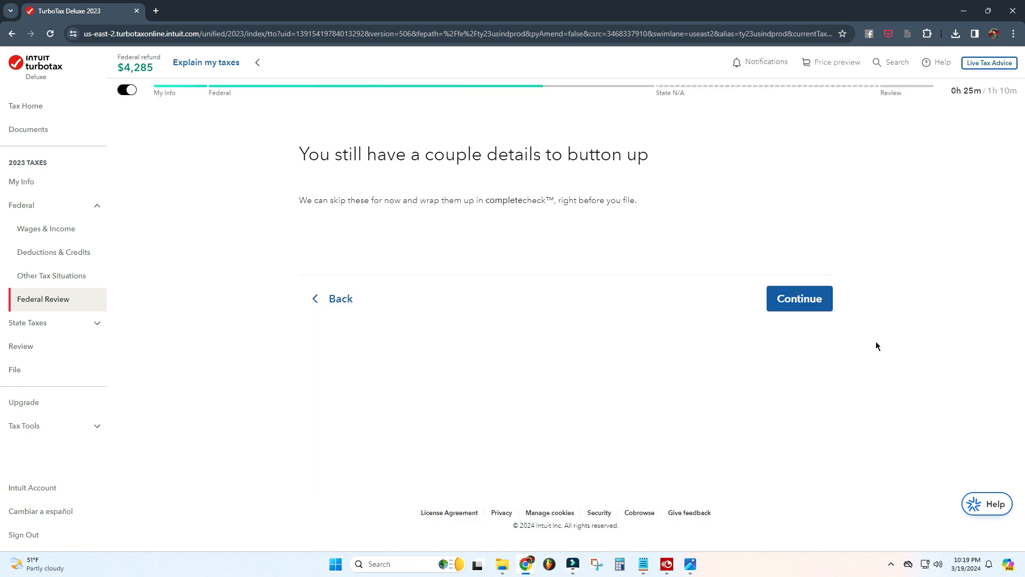
click(681, 230)
click(787, 302)
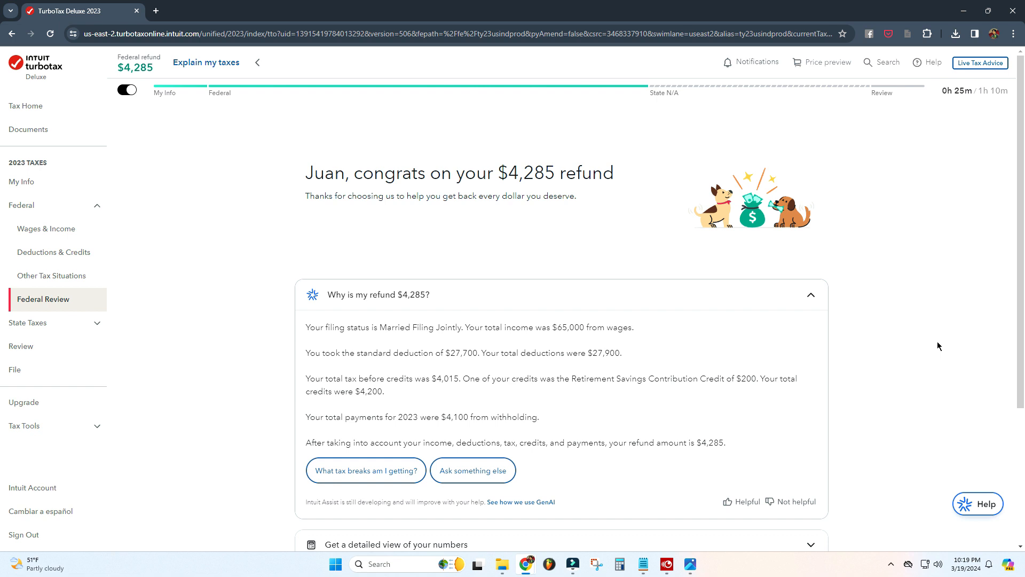
Step: Review the refund explanation and expand the detailed view of the numbers
click(663, 328)
scroll(886, 353, down, 1)
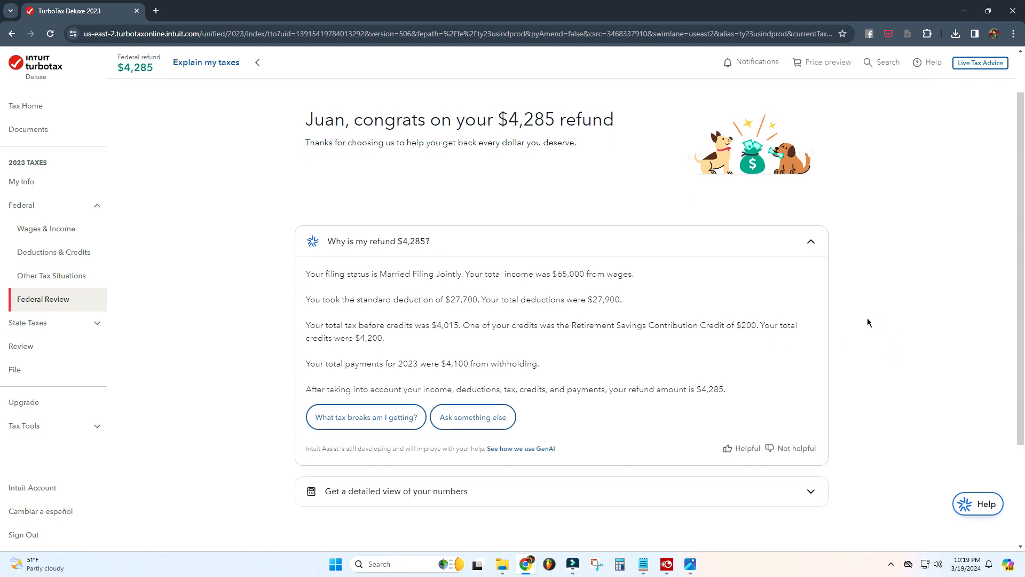
scroll(801, 316, down, 1)
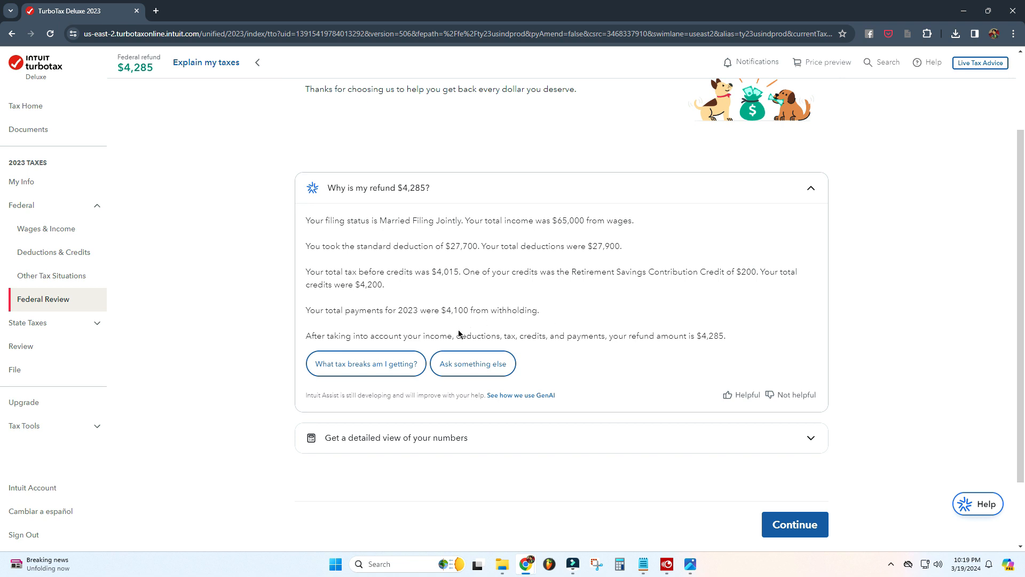
scroll(374, 369, down, 2)
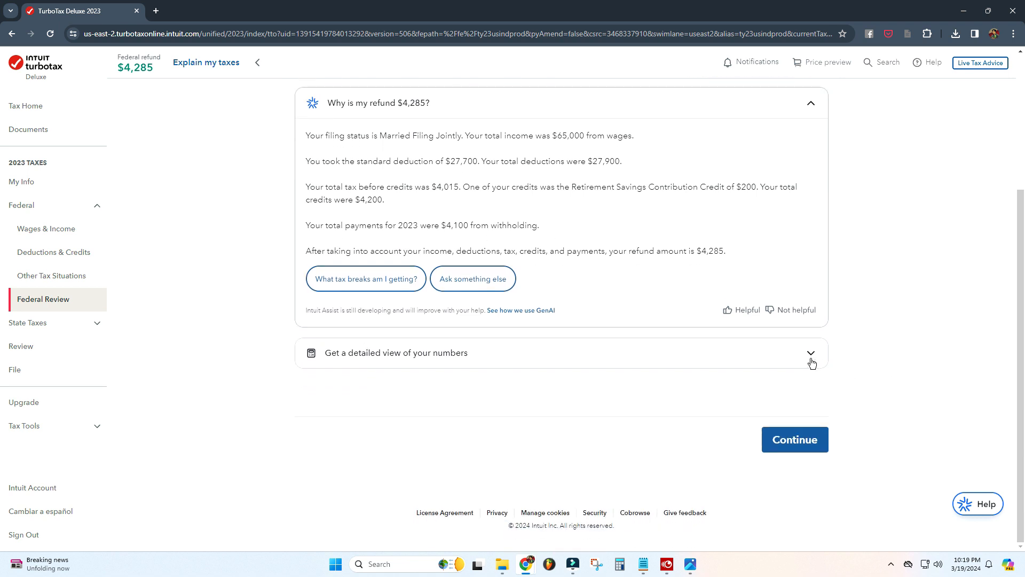
click(810, 353)
Step: Examine the tax breakdown and payments and credits figures, then continue past the refund summary
scroll(750, 289, down, 1)
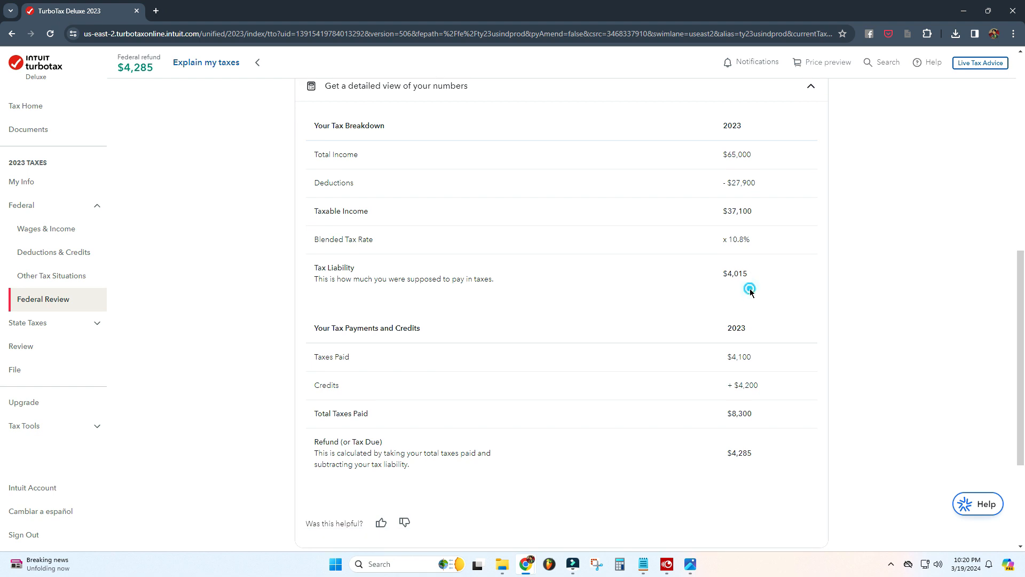
scroll(746, 285, down, 1)
click(739, 307)
drag(763, 339, 734, 332)
click(798, 335)
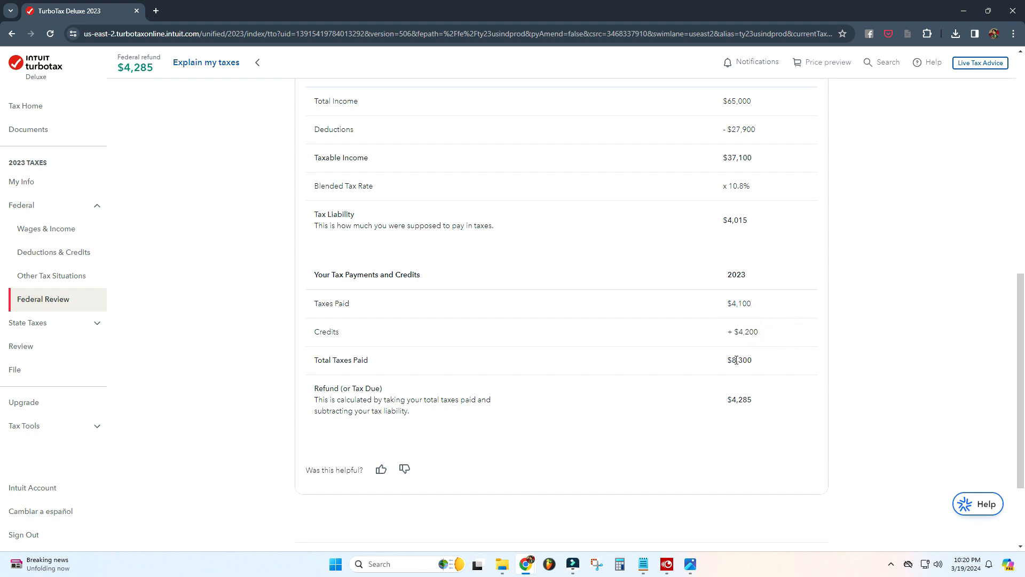
click(754, 361)
scroll(789, 342, down, 1)
drag(769, 348, 725, 347)
click(769, 353)
scroll(776, 349, down, 2)
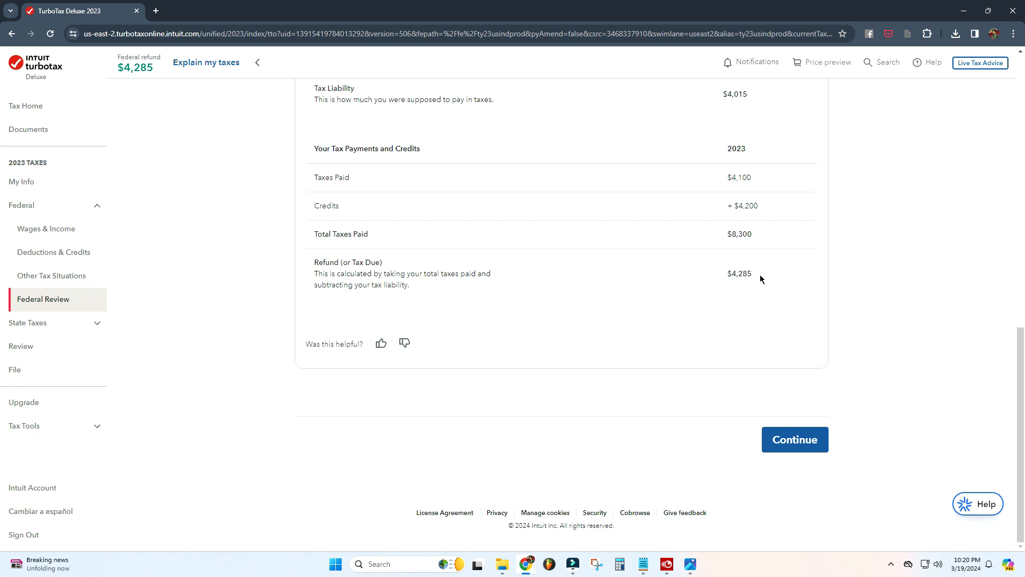
click(792, 295)
scroll(789, 292, up, 3)
scroll(789, 293, up, 6)
scroll(791, 292, down, 9)
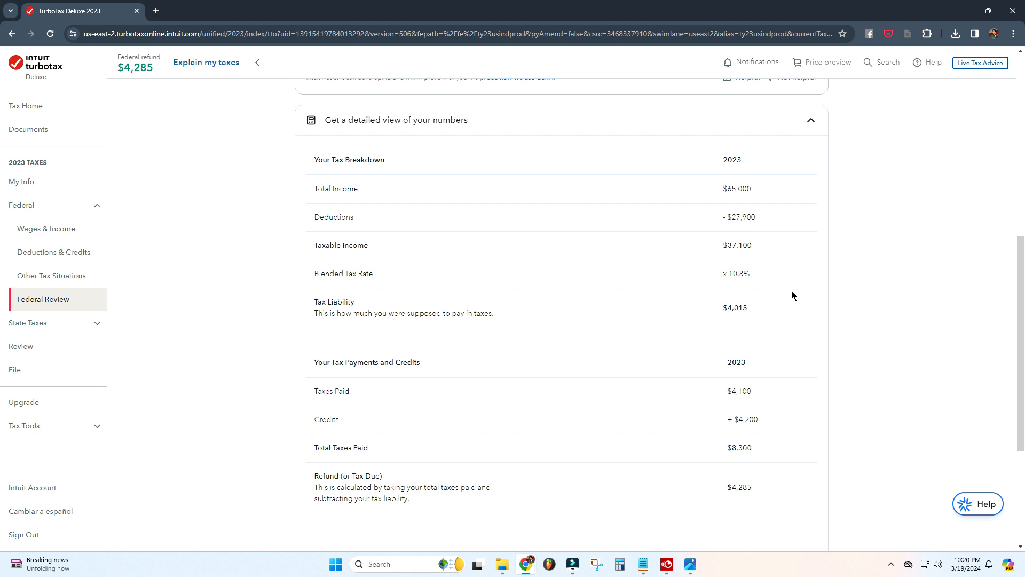
click(799, 448)
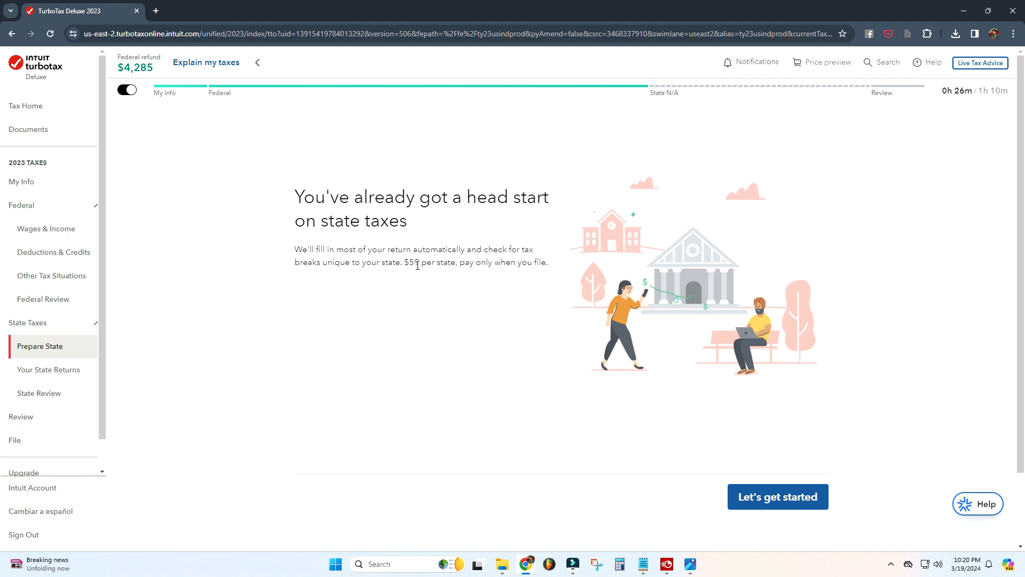
Step: Open the Review section, check the return and skip the CompleteCheck to-do list
scroll(473, 290, down, 2)
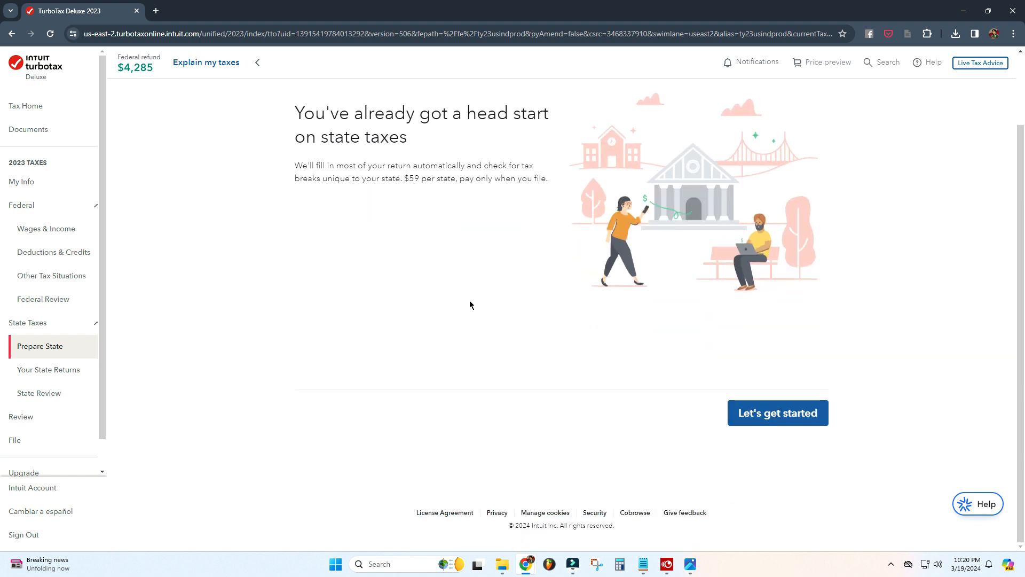
click(33, 417)
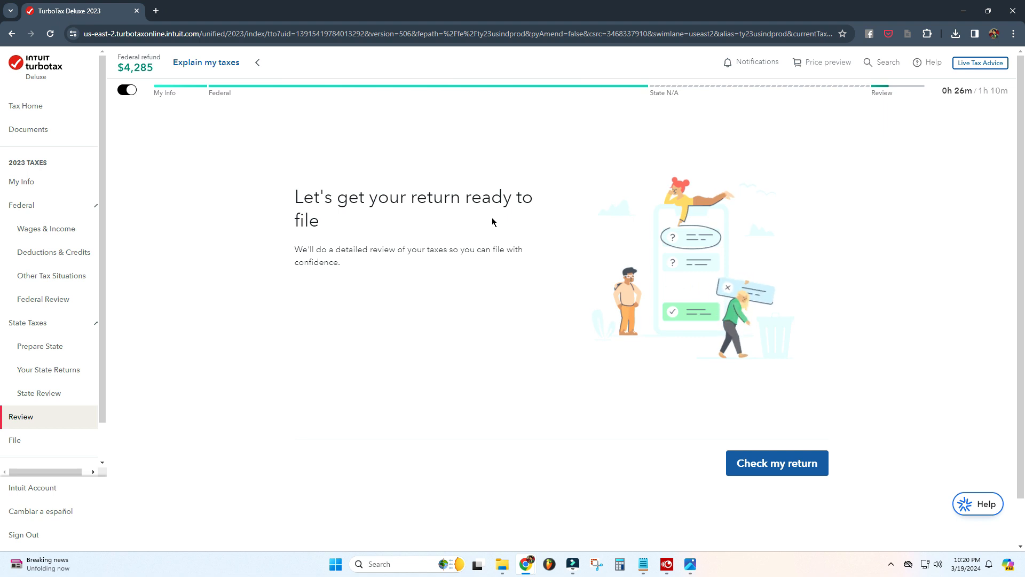
click(778, 464)
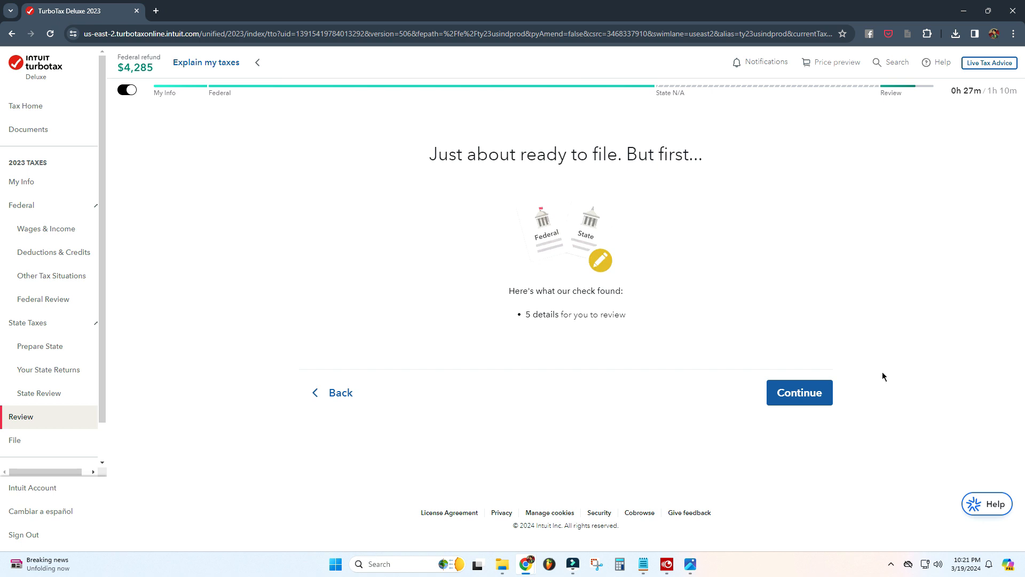
click(801, 392)
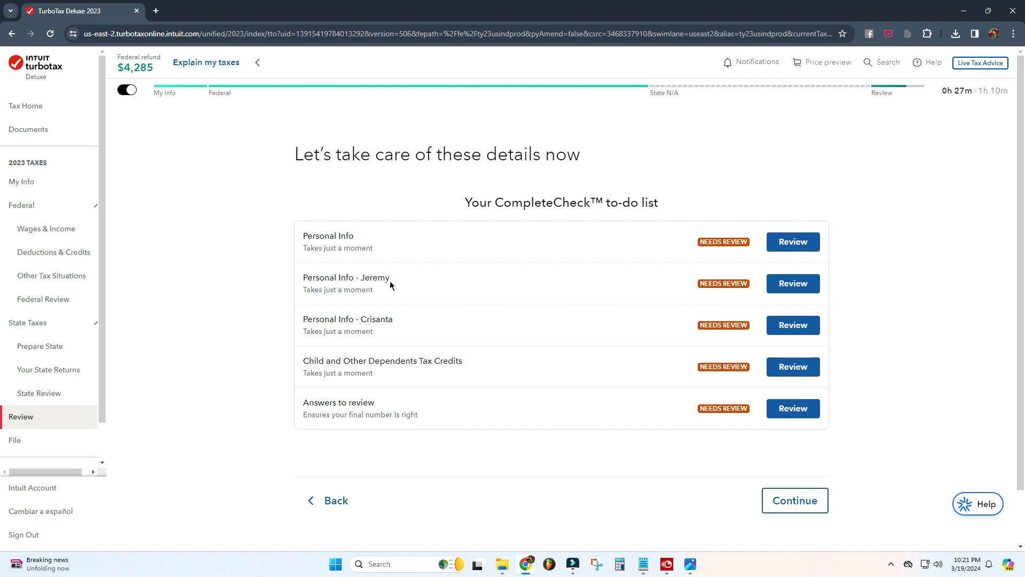
scroll(390, 284, down, 2)
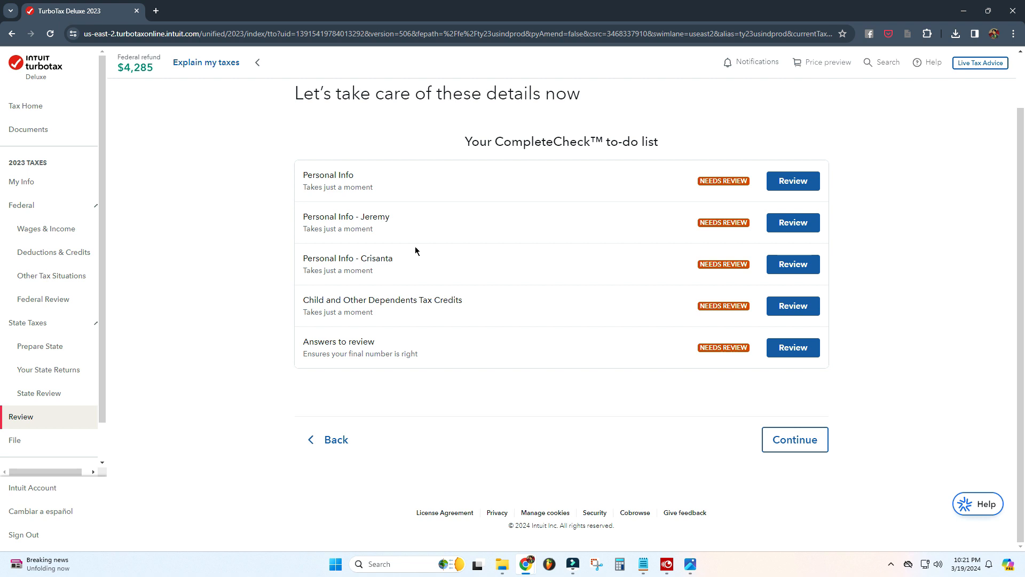
click(812, 447)
click(805, 302)
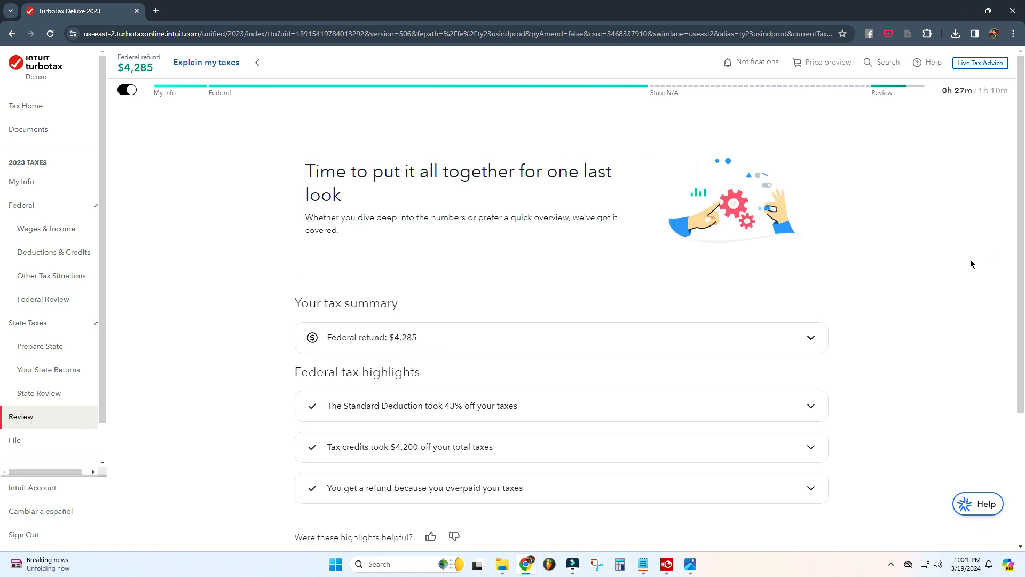